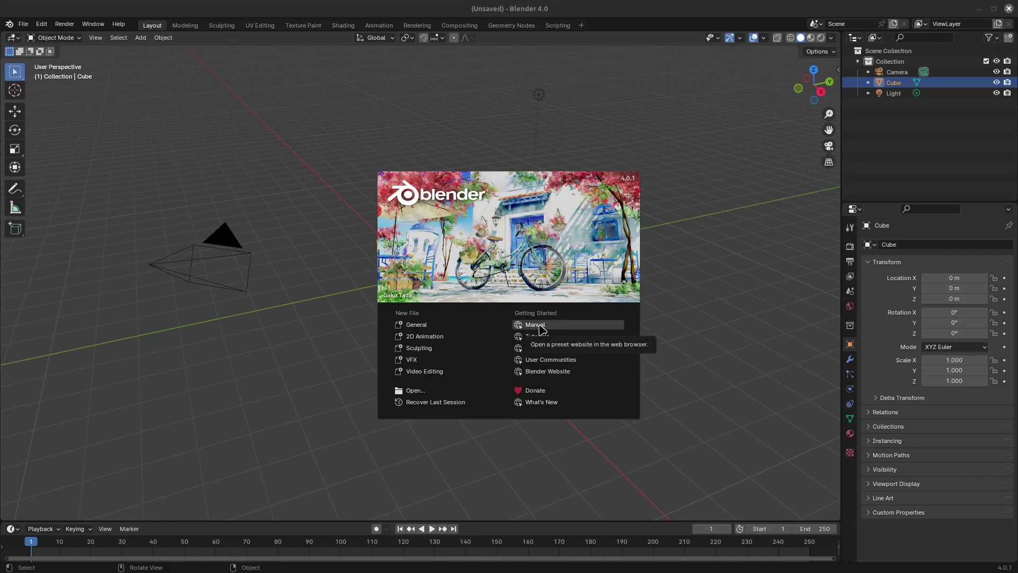
# Enter Edit Mode on the cube and add a torus placed to its right.
pyautogui.click(282, 246)
pyautogui.press('Tab')
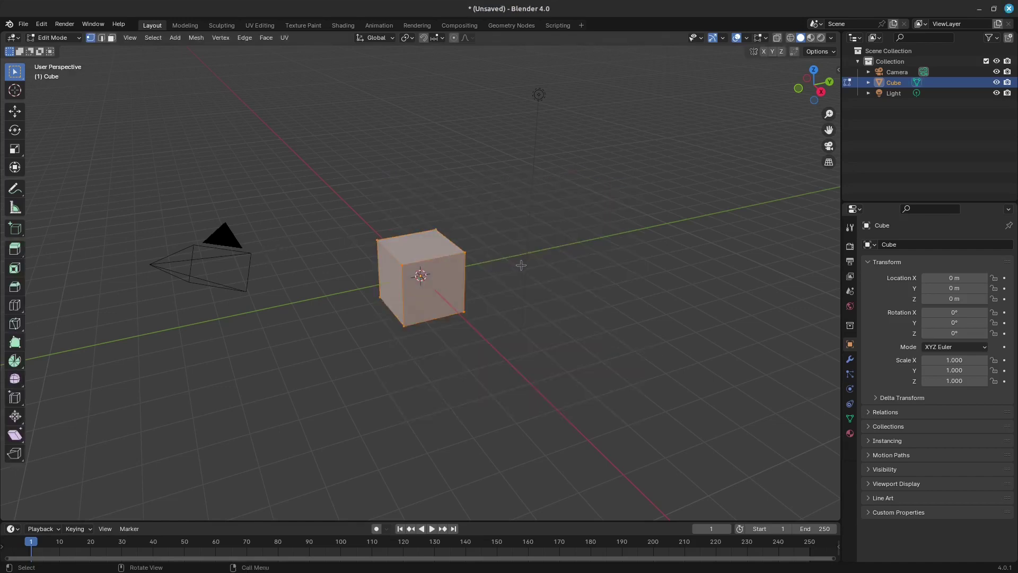
pyautogui.moveTo(521, 265); pyautogui.dragTo(531, 263, button='middle')
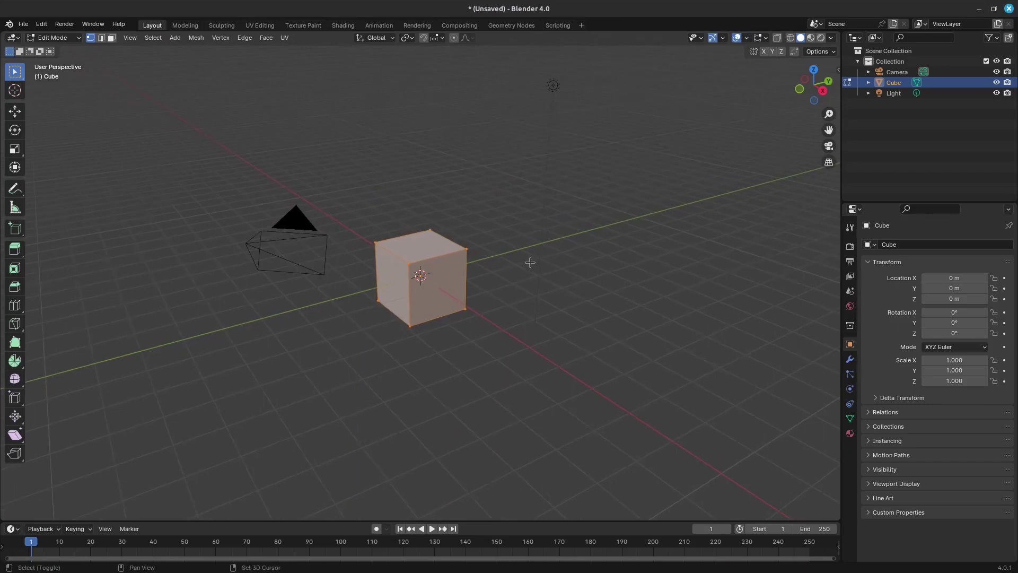
pyautogui.hotkey('shift', 'a')
pyautogui.write('tor')
pyautogui.press('Return')
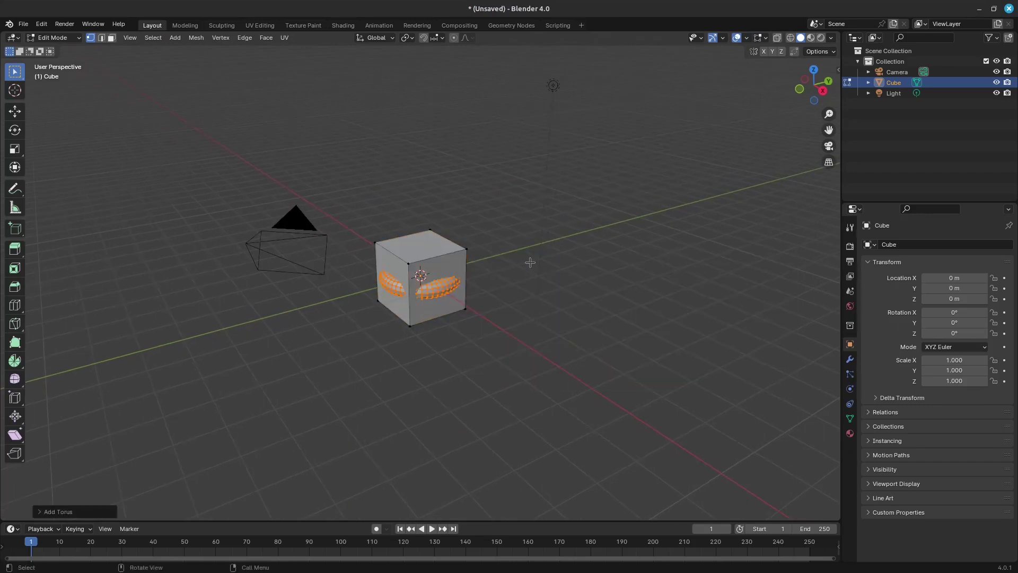
pyautogui.press('g')
pyautogui.click(685, 303)
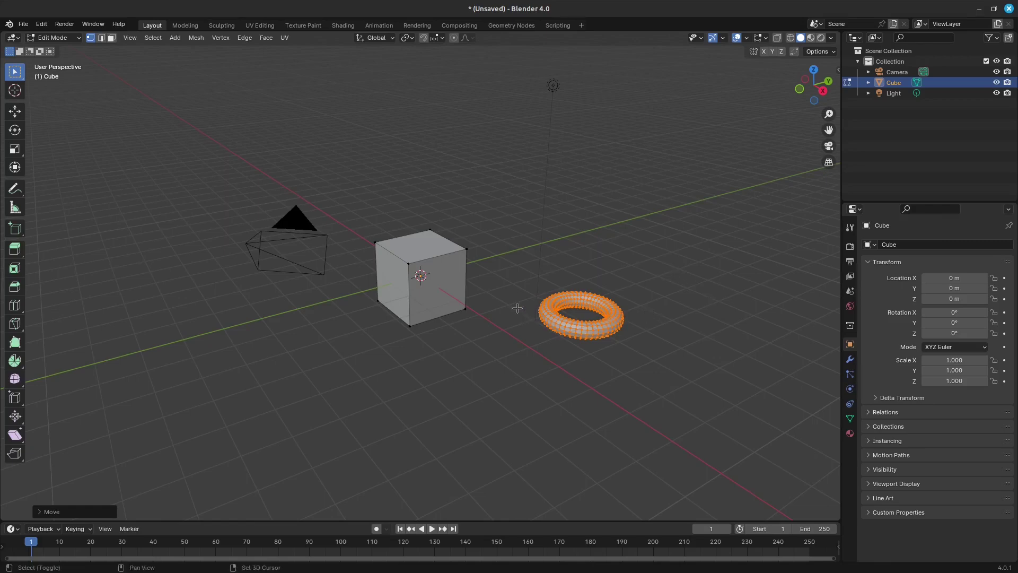
# Turn on the Normals overlay so the mesh normals show as cyan lines.
pyautogui.keyDown('shift'); pyautogui.moveTo(518, 308); pyautogui.dragTo(371, 263, button='middle'); pyautogui.keyUp('shift')
pyautogui.scroll(5, 371, 264)
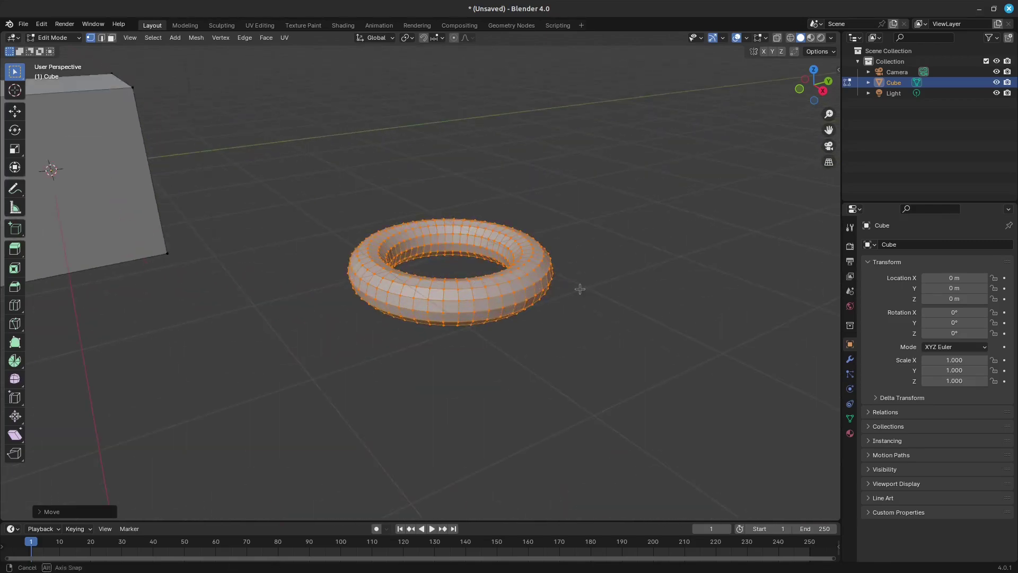
pyautogui.moveTo(580, 289); pyautogui.dragTo(547, 285, button='middle')
pyautogui.scroll(2, 547, 284)
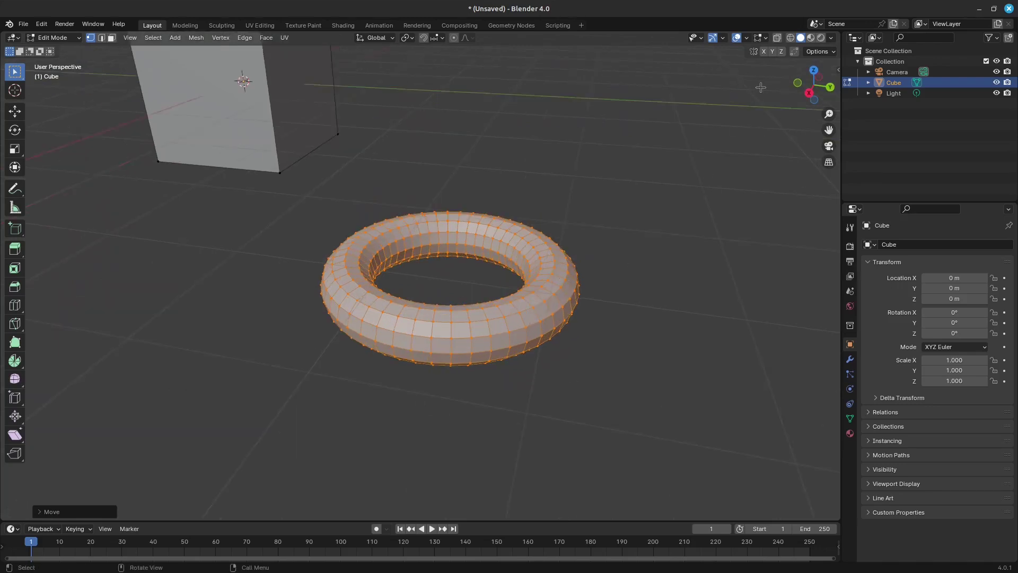
pyautogui.click(765, 39)
pyautogui.click(766, 40)
pyautogui.click(755, 39)
pyautogui.click(725, 211)
pyautogui.moveTo(583, 296); pyautogui.dragTo(516, 83, button='middle')
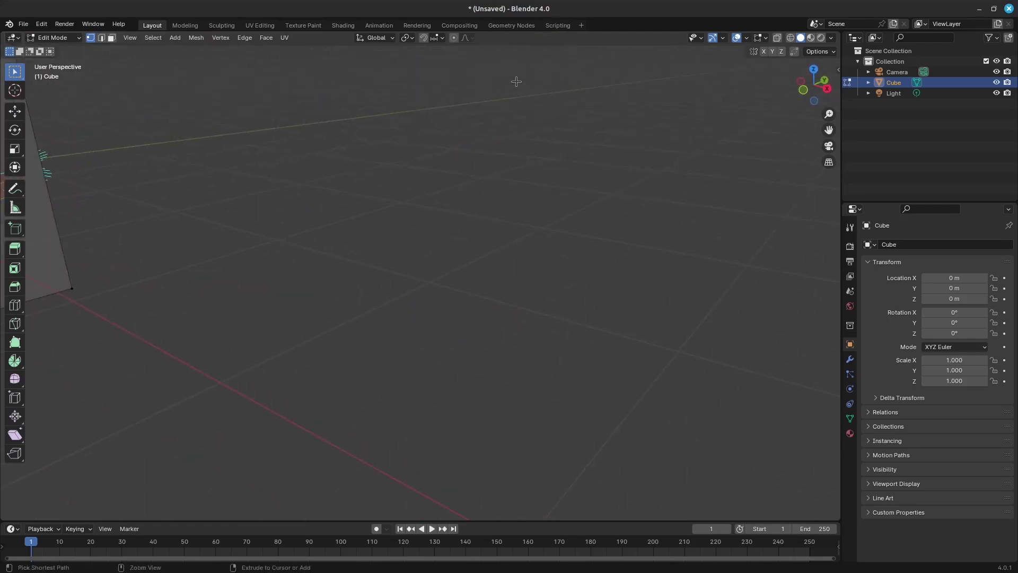
# Select all, then add a second torus and drop it in the centre of the view.
pyautogui.press('a')
pyautogui.moveTo(239, 220); pyautogui.dragTo(291, 197, button='middle')
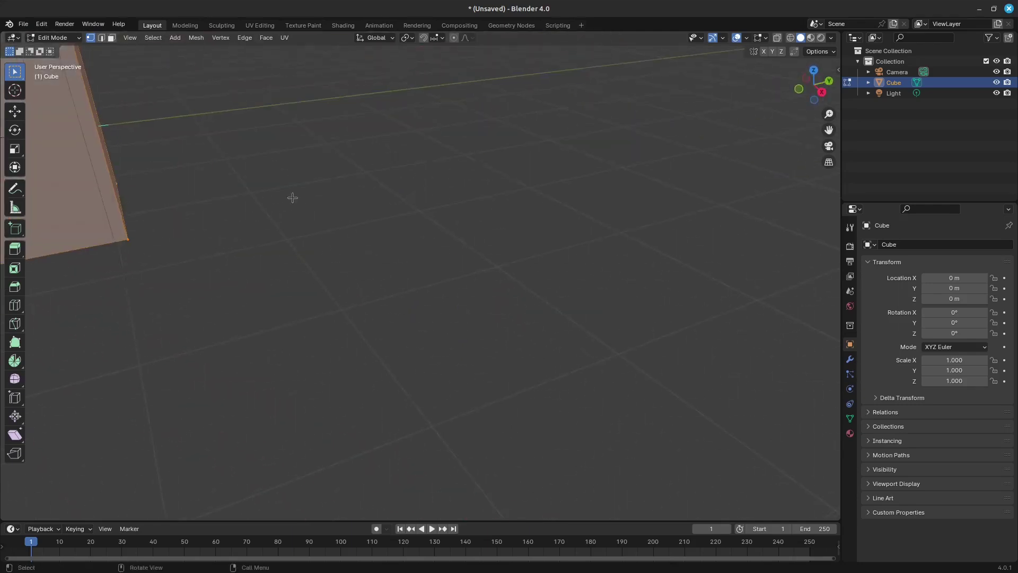
pyautogui.hotkey('shift', 'a')
pyautogui.write('tor')
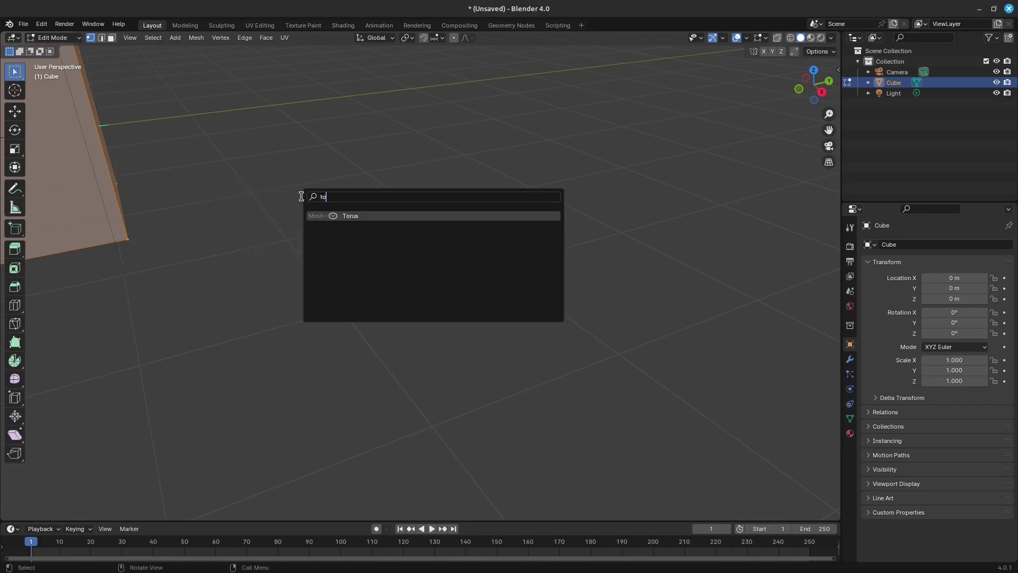
pyautogui.press('Return')
pyautogui.press('g')
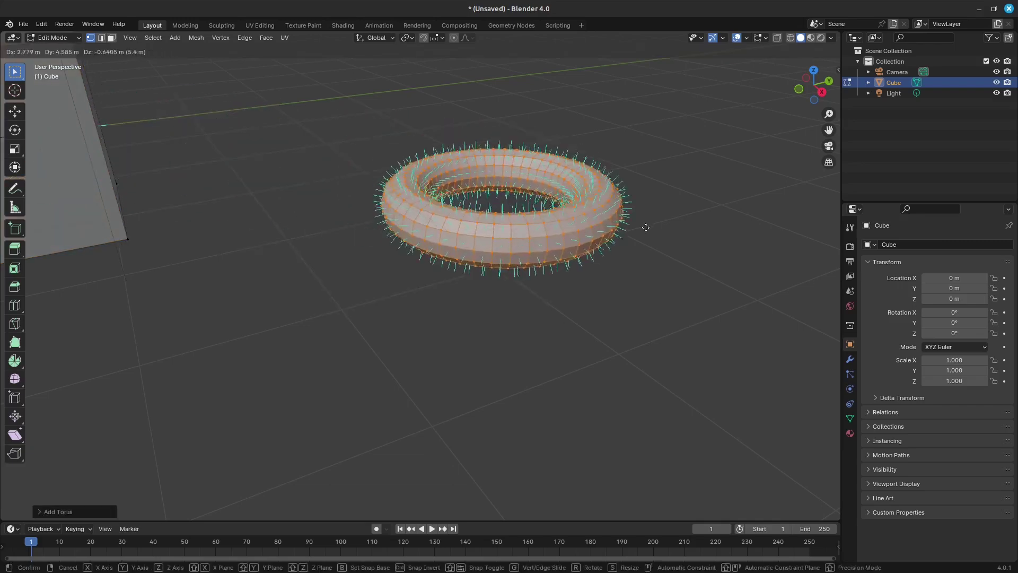
pyautogui.click(529, 220)
pyautogui.moveTo(528, 220); pyautogui.dragTo(593, 223, button='middle')
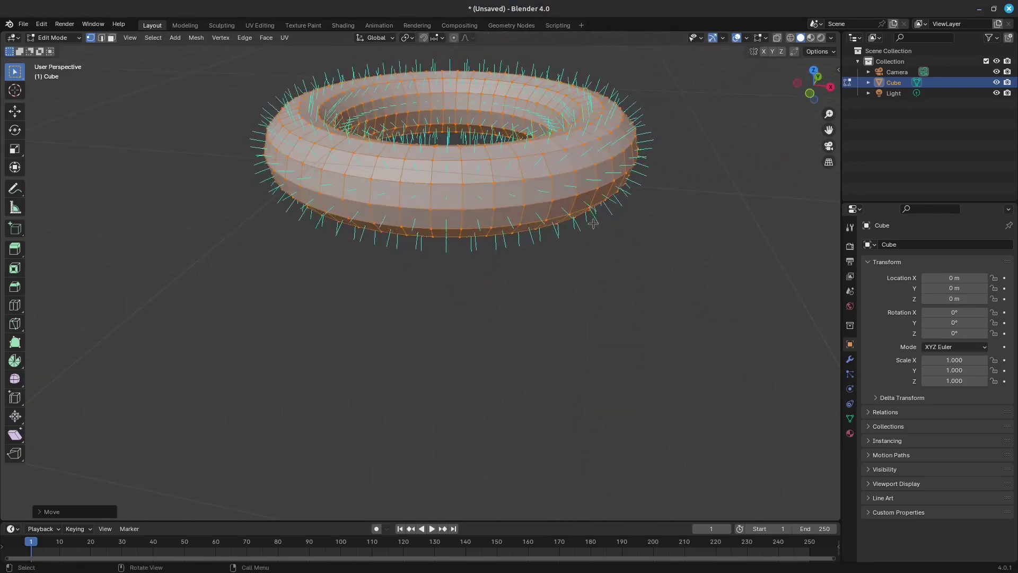
# In the mesh data Normals panel, enable Auto Smooth at 30°.
pyautogui.click(850, 419)
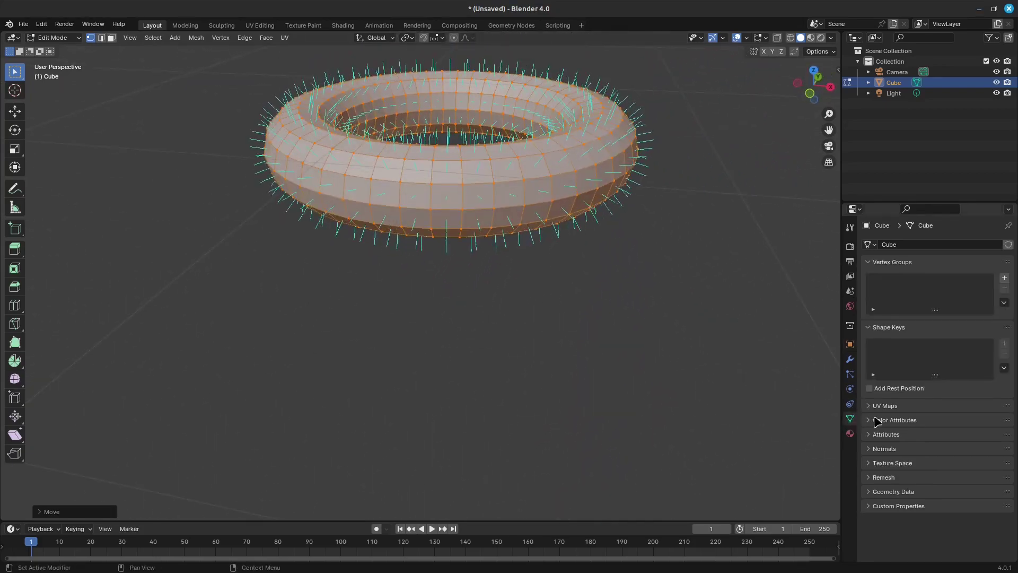
pyautogui.click(880, 449)
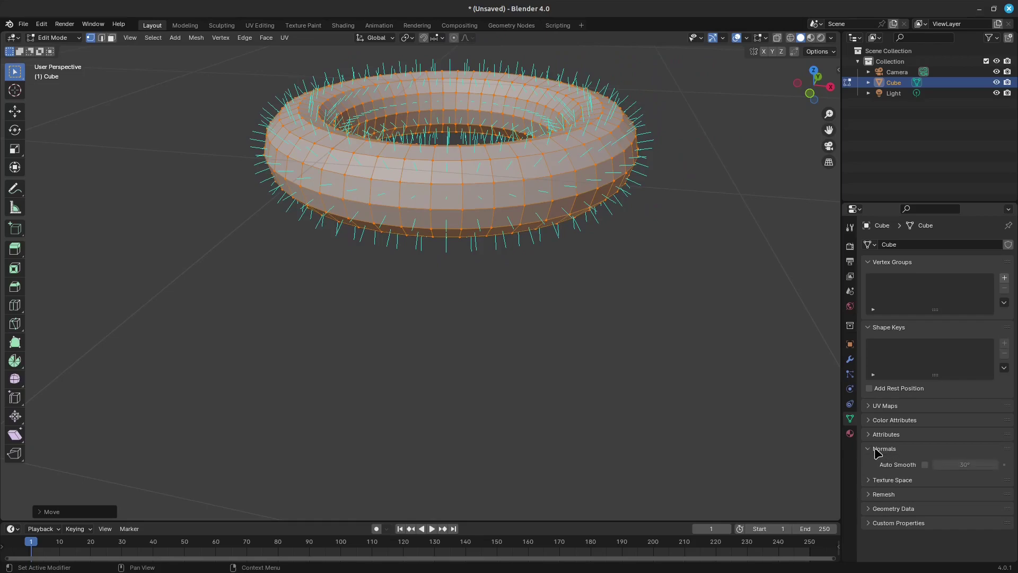
pyautogui.click(925, 464)
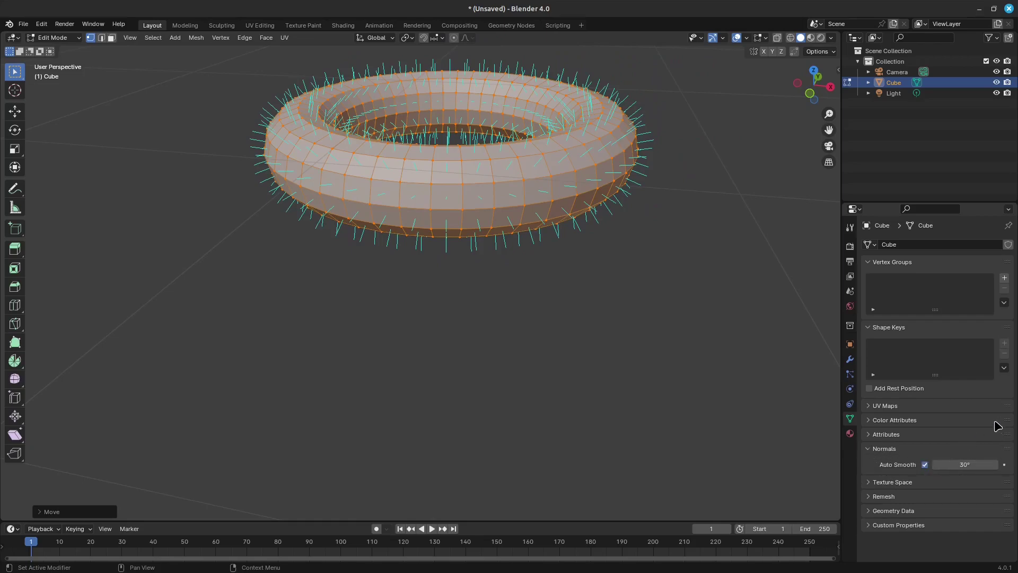
pyautogui.moveTo(737, 350); pyautogui.dragTo(651, 336, button='middle')
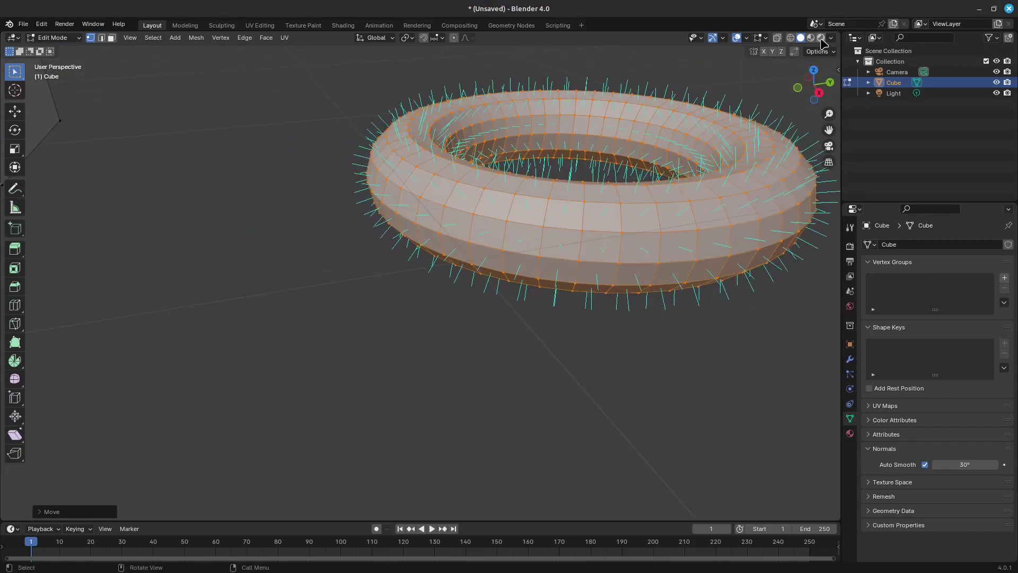
pyautogui.moveTo(518, 233); pyautogui.dragTo(542, 223, button='middle')
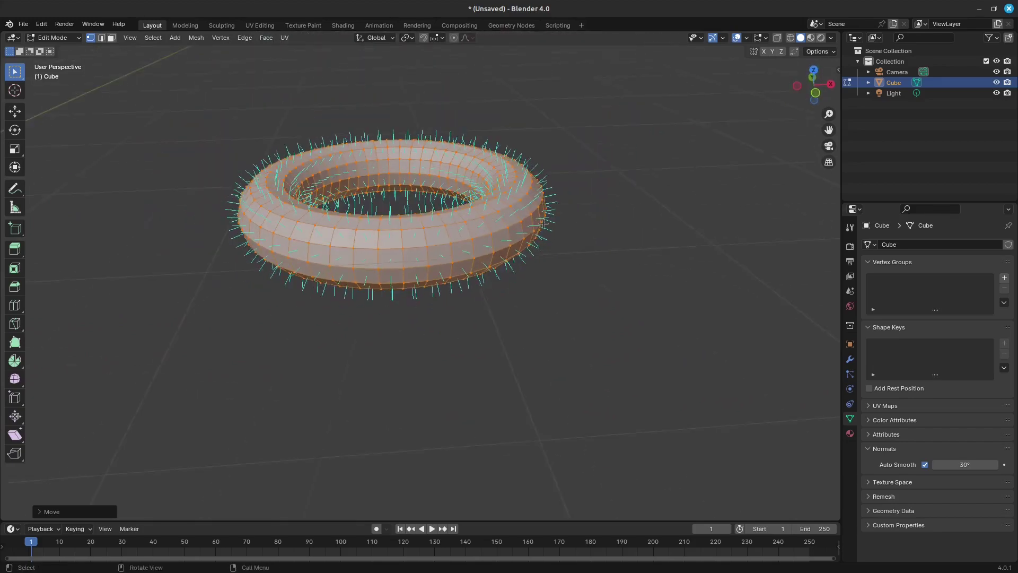
pyautogui.scroll(-5, 503, 233)
# Add a cylinder right of the torus, then return to Object Mode.
pyautogui.hotkey('shift', 'a')
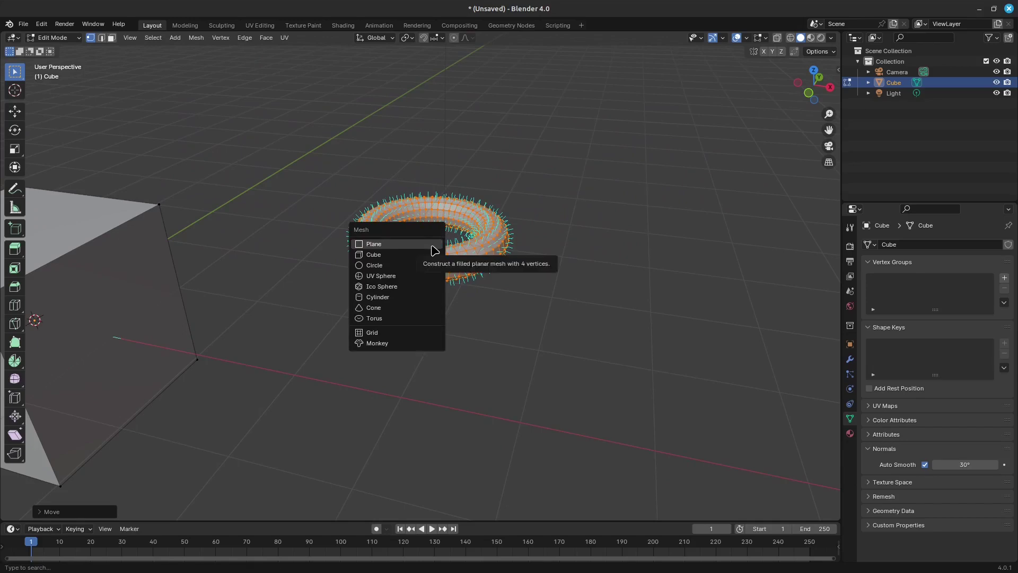
pyautogui.write('cyl')
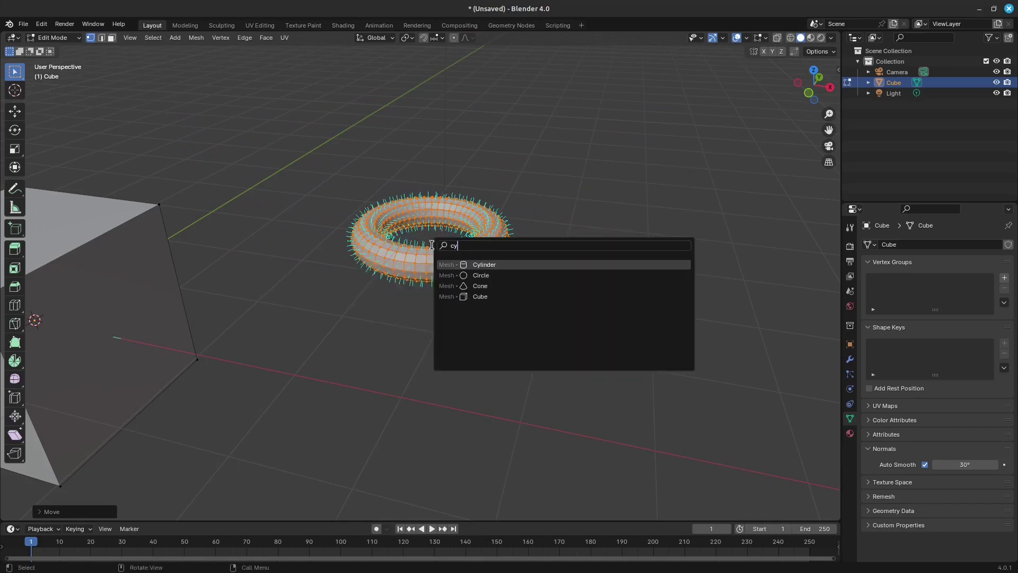
pyautogui.press('Return')
pyautogui.press('g')
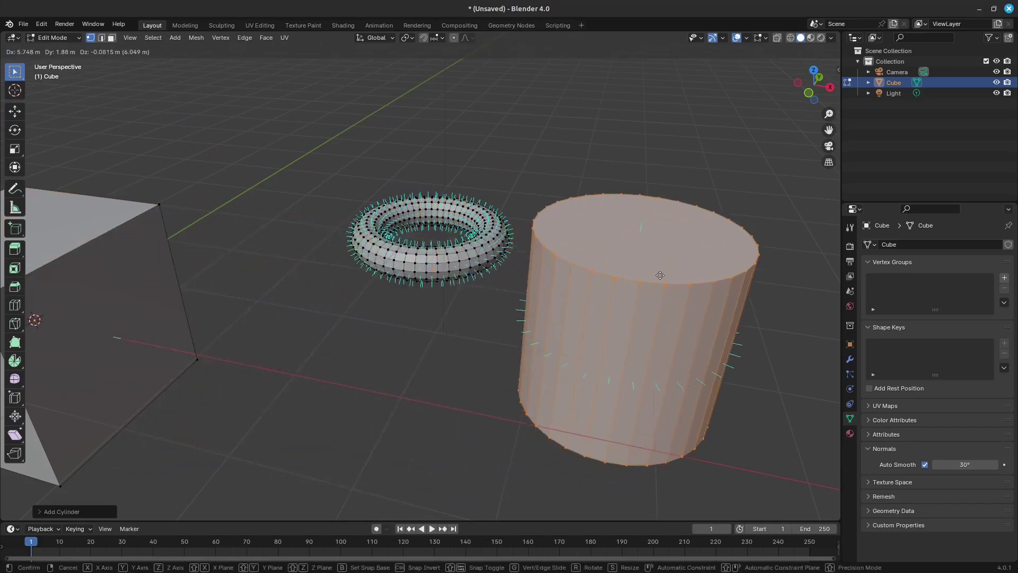
pyautogui.click(786, 91)
pyautogui.click(831, 40)
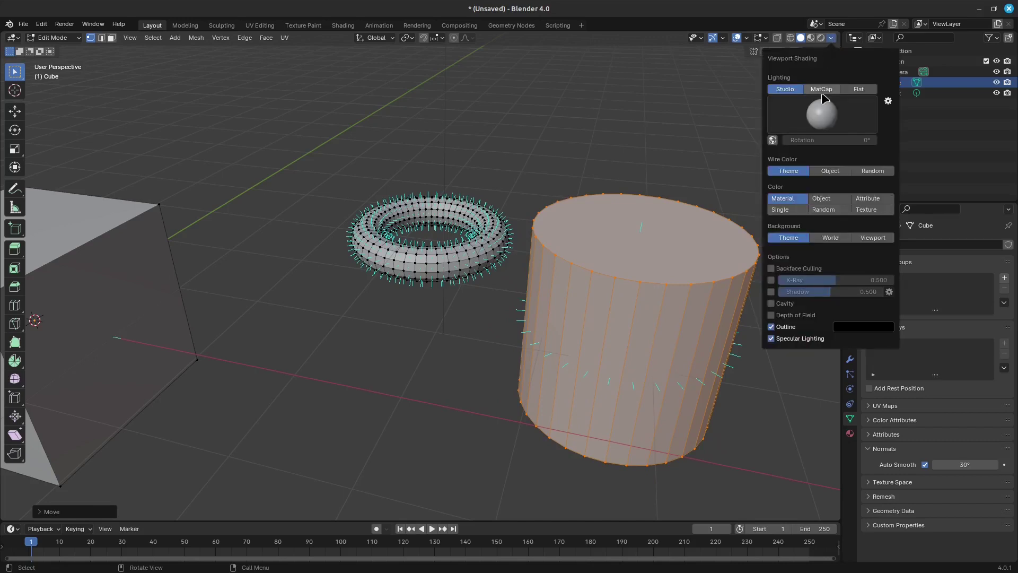
pyautogui.press('Tab')
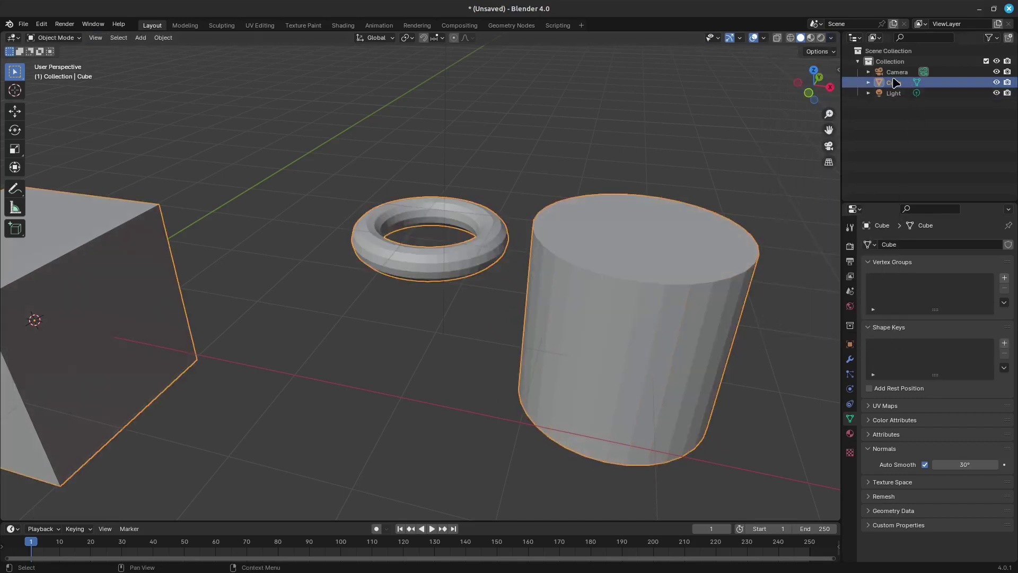
# Add a new Cylinder object between the cube and first cylinder, then enter its Edit Mode.
pyautogui.hotkey('shift', 'a')
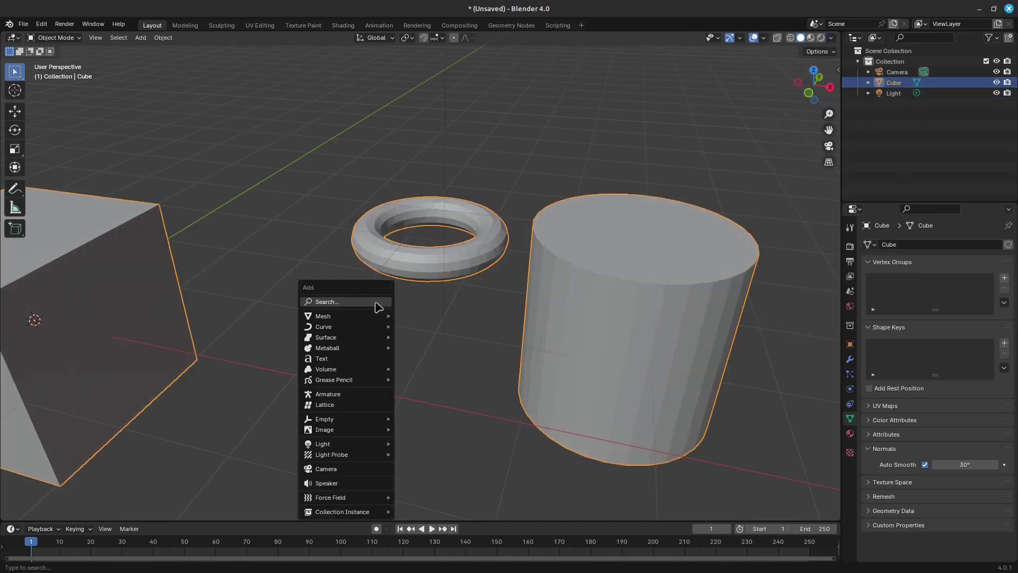
pyautogui.write('cyl')
pyautogui.press('Return')
pyautogui.press('g')
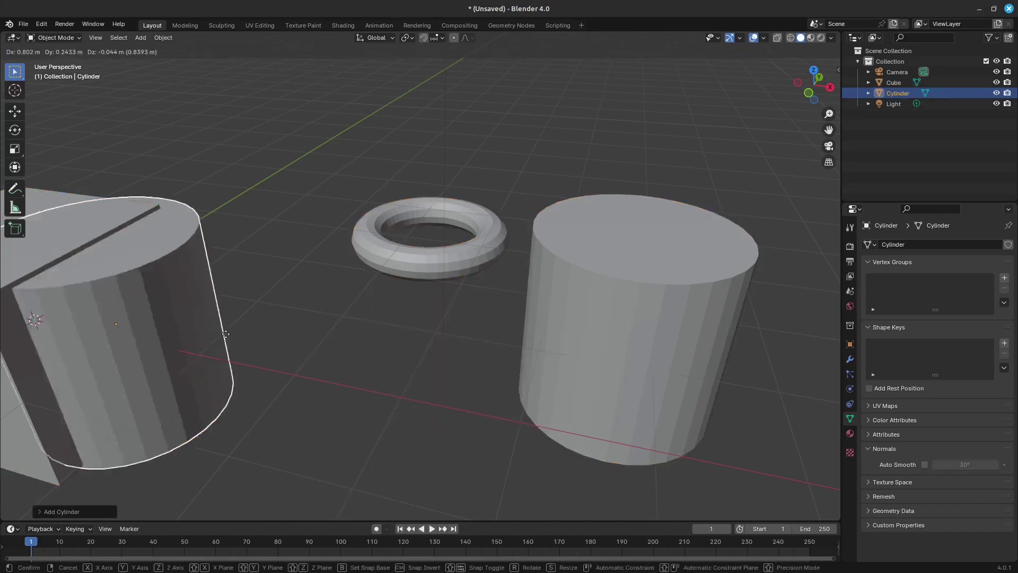
pyautogui.click(317, 362)
pyautogui.moveTo(344, 355); pyautogui.dragTo(364, 336, button='middle')
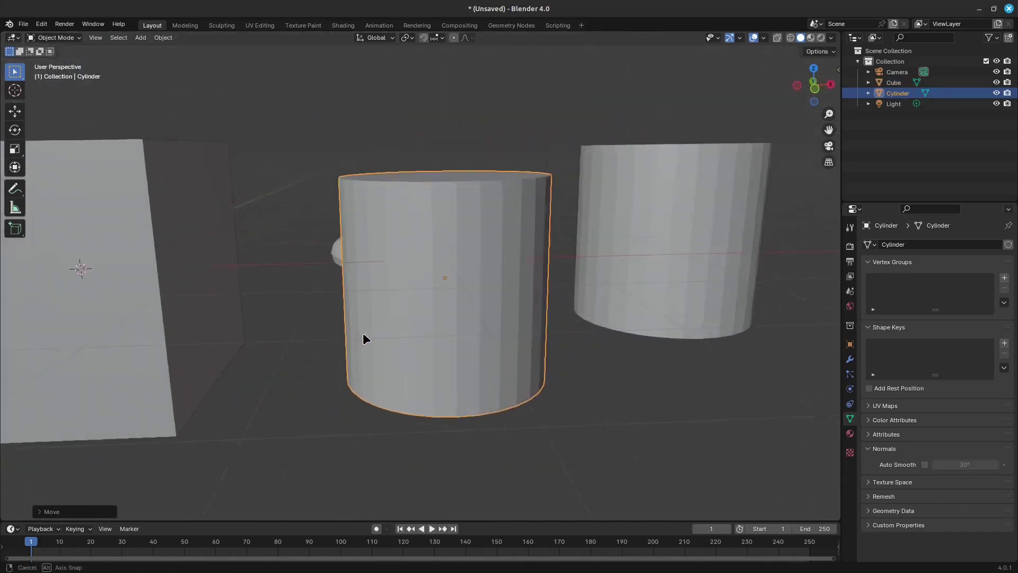
pyautogui.press('Tab')
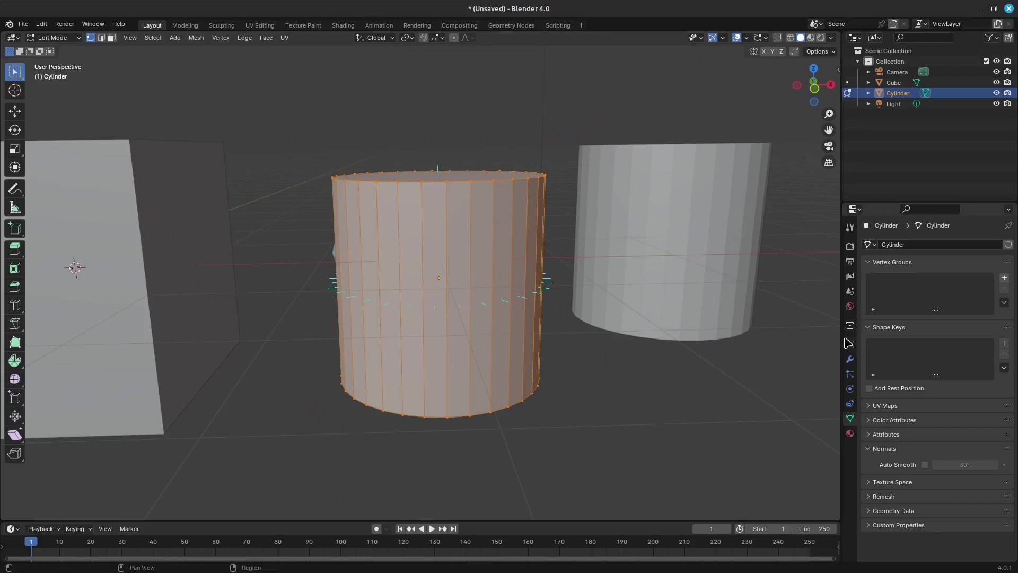
# Add a Bevel modifier to the cylinder with 0.1 m width and 4 segments.
pyautogui.click(849, 361)
pyautogui.click(933, 244)
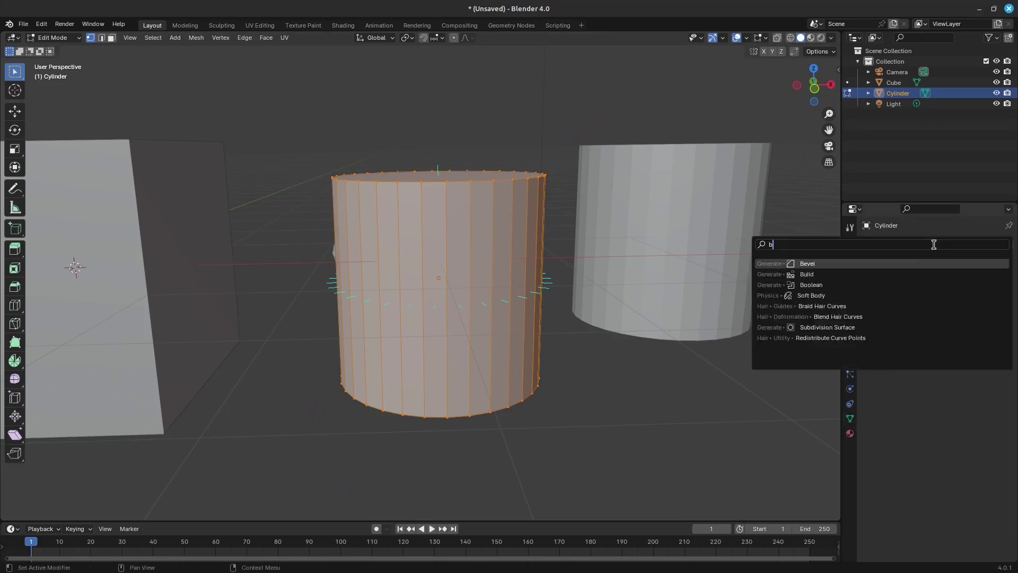
pyautogui.write('be')
pyautogui.click(839, 265)
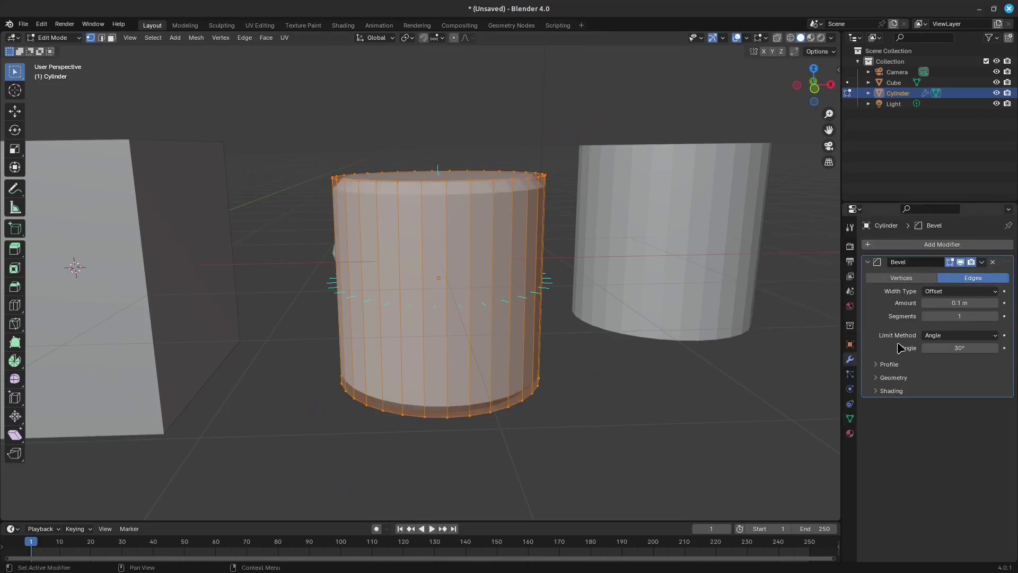
pyautogui.click(994, 316)
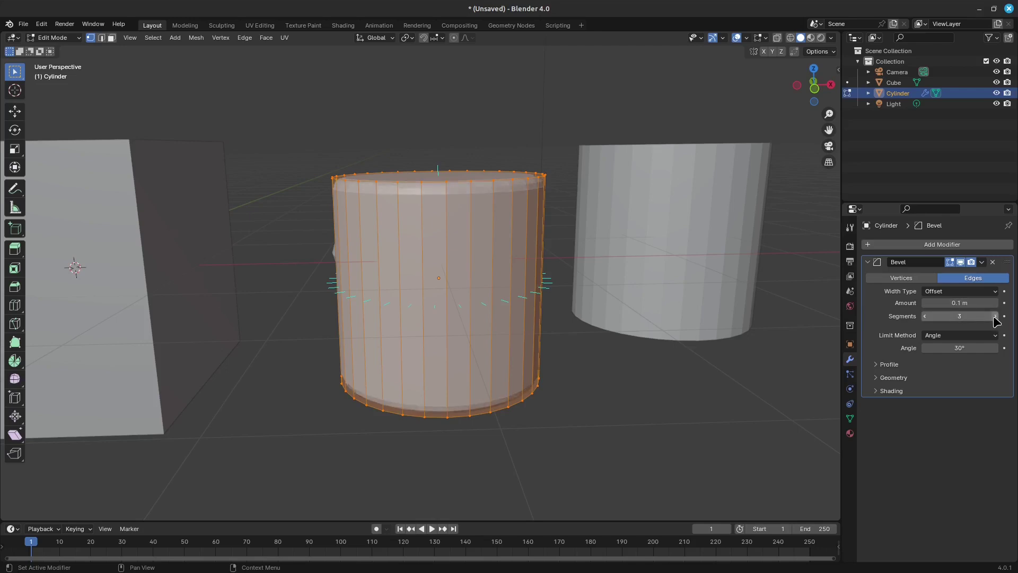
pyautogui.click(995, 316)
# Switch viewport lighting to MatCap with the glossy red material.
pyautogui.click(830, 37)
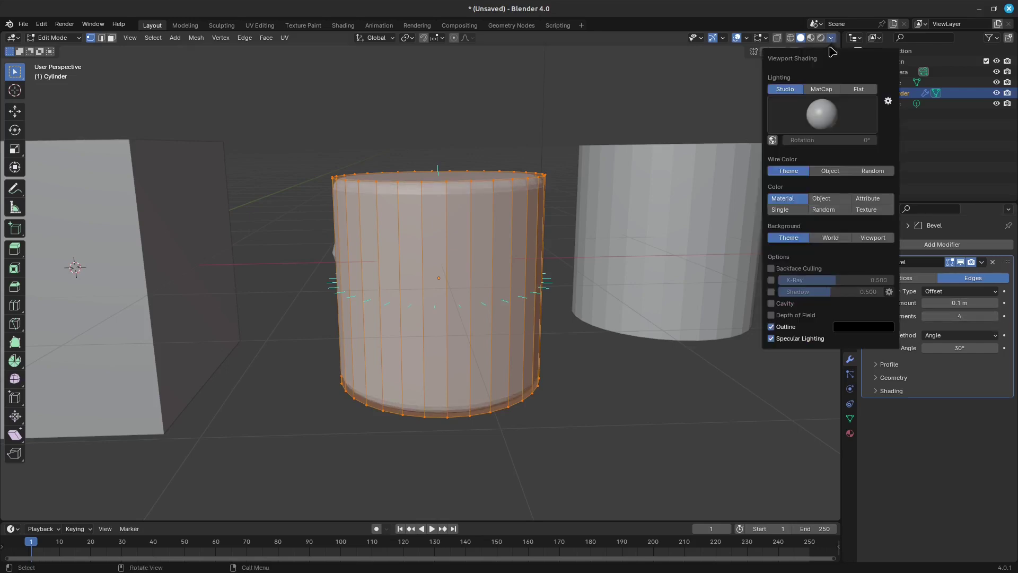
pyautogui.click(821, 89)
pyautogui.click(823, 124)
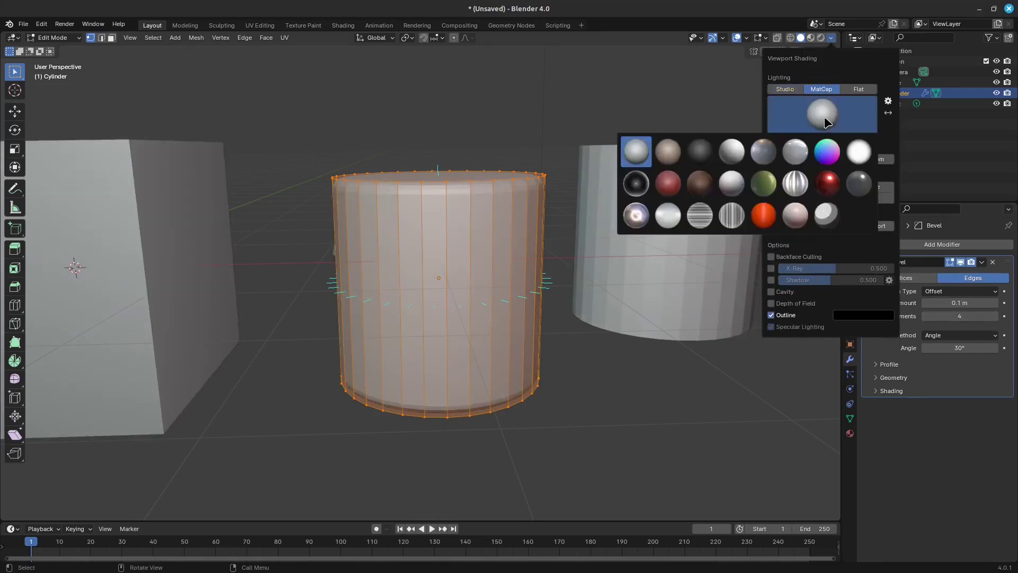
pyautogui.click(827, 183)
pyautogui.moveTo(643, 244); pyautogui.dragTo(494, 265, button='middle')
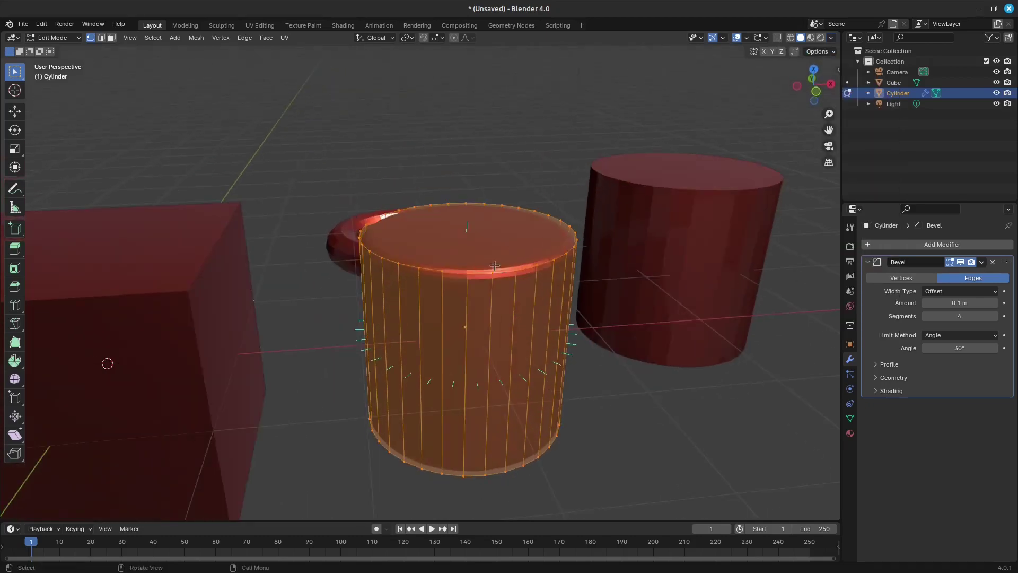
pyautogui.press('Tab')
pyautogui.scroll(4, 541, 322)
pyautogui.moveTo(558, 335); pyautogui.dragTo(541, 379, button='middle')
# Expand the Bevel modifier's extra options and box-select the cylinder's front rim edges.
pyautogui.press('Tab')
pyautogui.press('Tab')
pyautogui.moveTo(555, 426); pyautogui.dragTo(558, 311, button='middle')
pyautogui.press('Tab')
pyautogui.moveTo(567, 235)
pyautogui.mouseDown(button='middle')
pyautogui.moveTo(566, 225)
pyautogui.moveTo(565, 245)
pyautogui.mouseUp(button='middle')
pyautogui.scroll(-2, 564, 248)
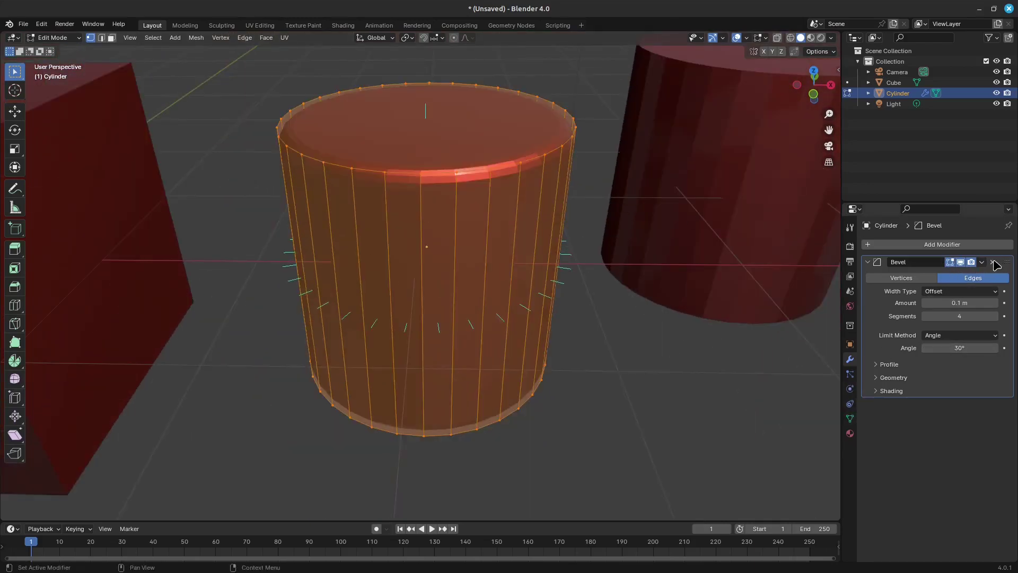
pyautogui.click(986, 391)
pyautogui.keyDown('ctrl'); pyautogui.scroll(-1, 986, 390); pyautogui.keyUp('ctrl')
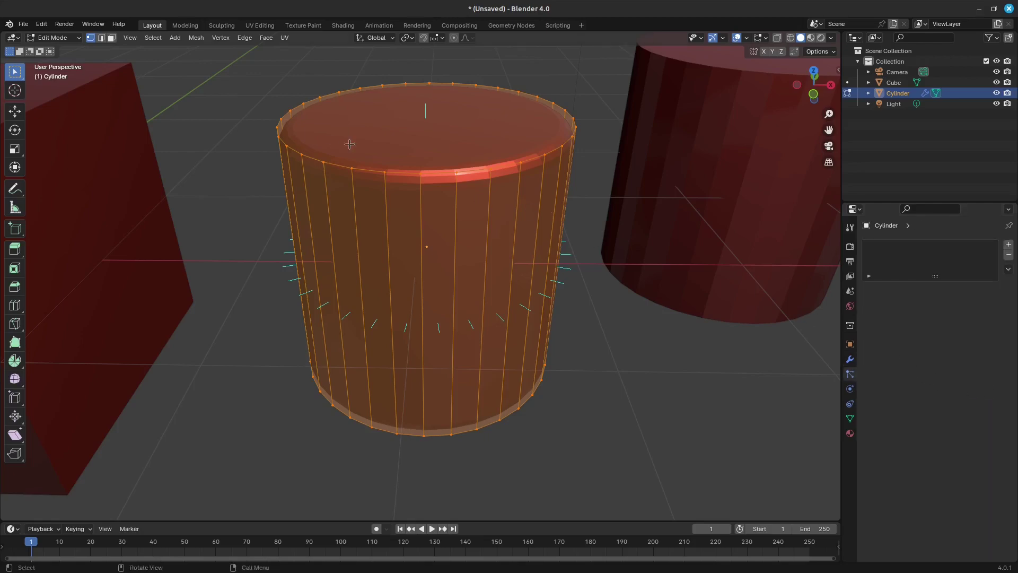
pyautogui.scroll(5, 409, 150)
pyautogui.moveTo(409, 150)
pyautogui.mouseDown(button='middle')
pyautogui.moveTo(411, 255)
pyautogui.moveTo(412, 160)
pyautogui.mouseUp(button='middle')
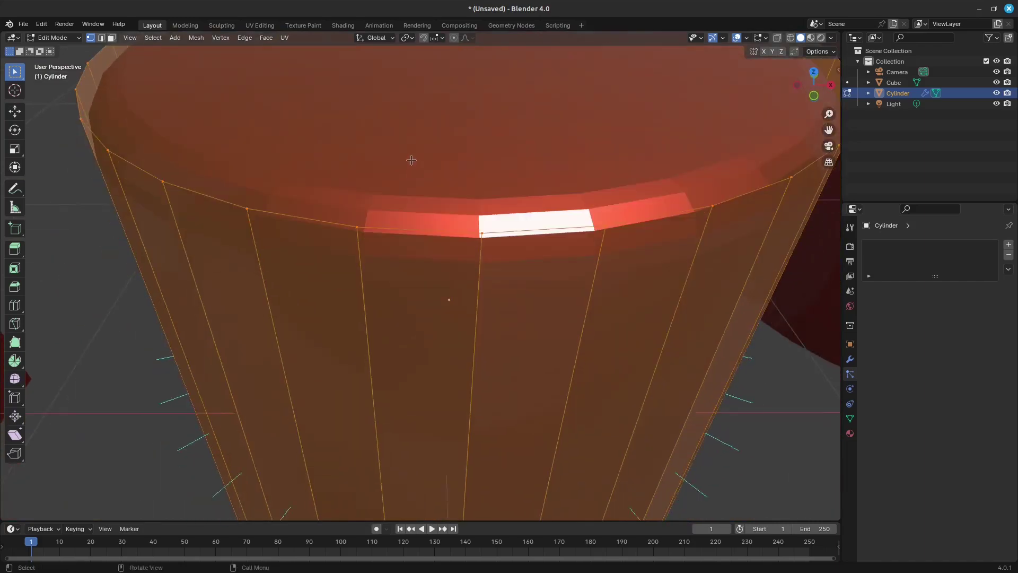
pyautogui.scroll(-4, 411, 160)
pyautogui.moveTo(365, 222); pyautogui.dragTo(532, 283)
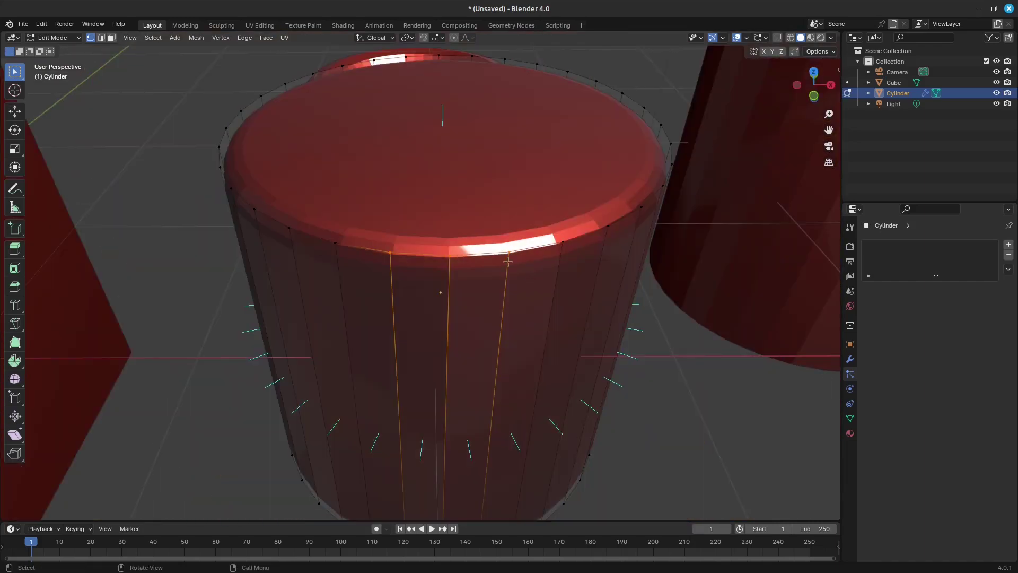
pyautogui.click(850, 359)
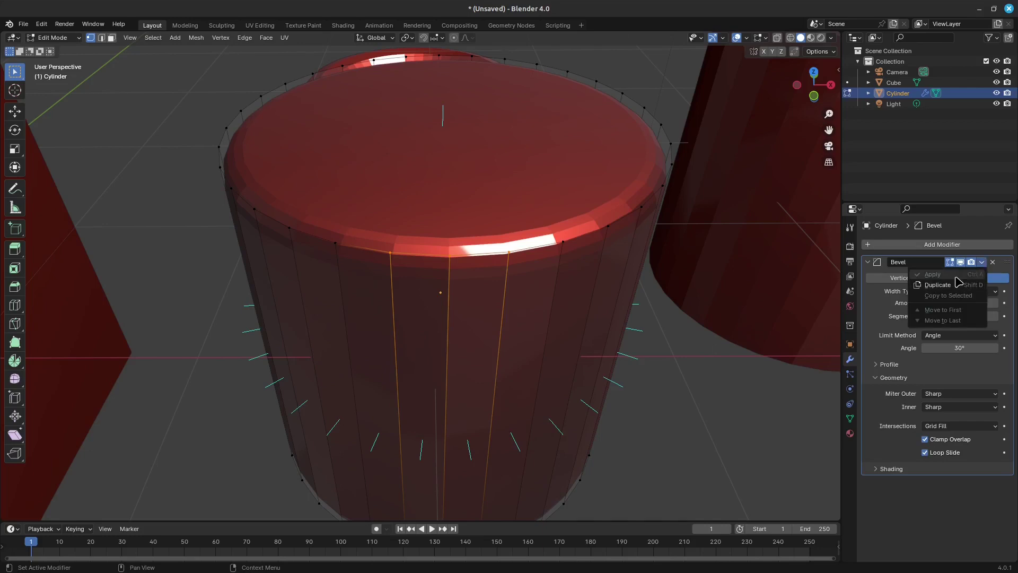
# Apply the Bevel modifier to the cylinder in Object Mode.
pyautogui.press('Tab')
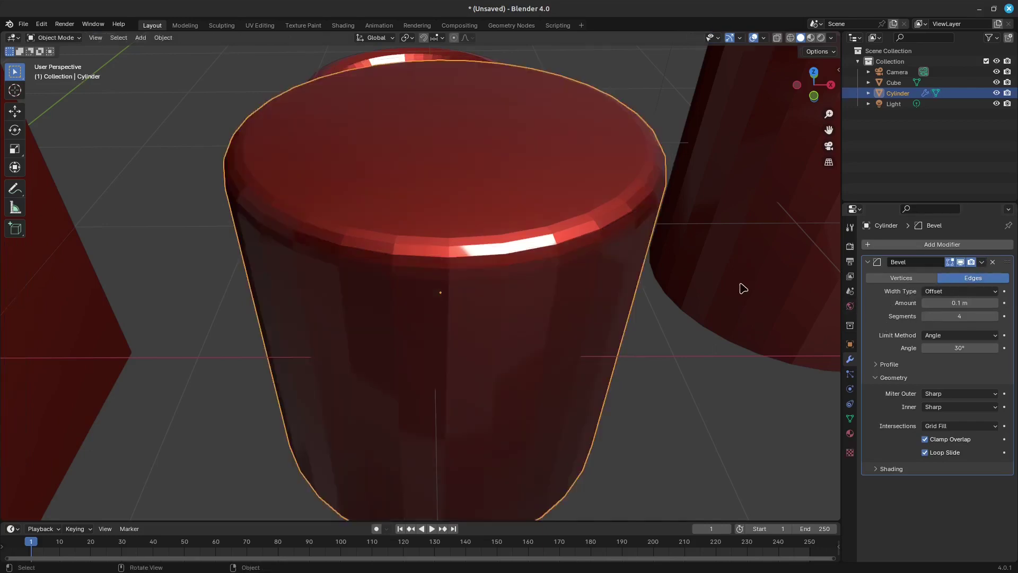
pyautogui.click(981, 262)
pyautogui.click(932, 274)
pyautogui.moveTo(670, 285); pyautogui.dragTo(485, 207, button='middle')
# In Edit Mode, box-select the top rim and front faces, then clear the selection.
pyautogui.press('Tab')
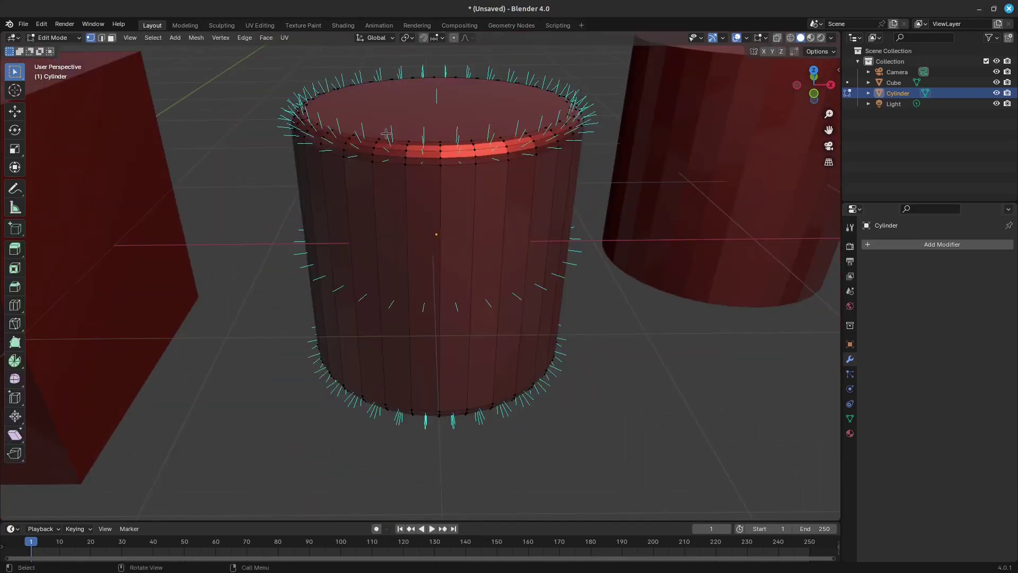
pyautogui.moveTo(386, 133); pyautogui.dragTo(509, 172)
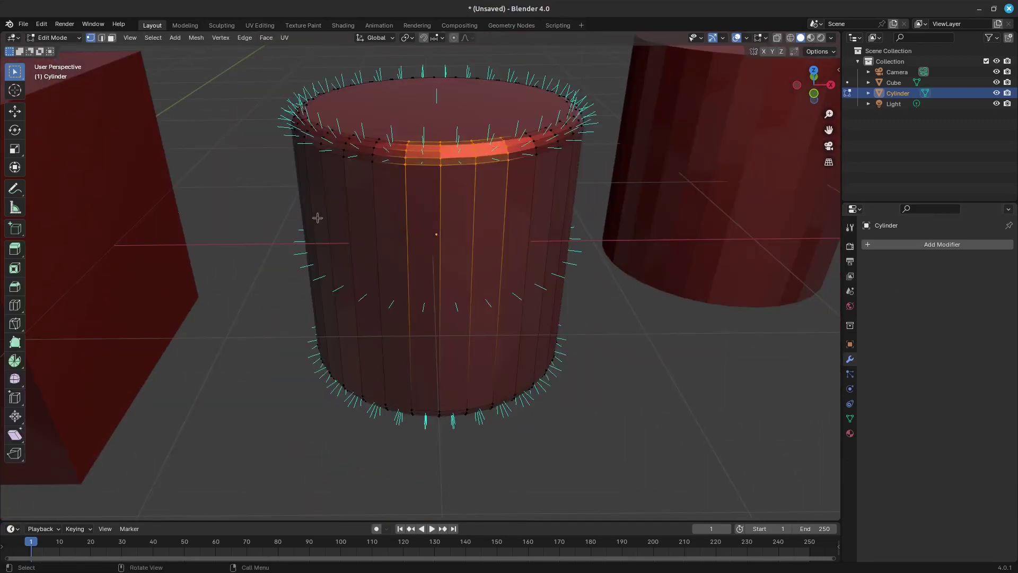
pyautogui.moveTo(495, 179); pyautogui.dragTo(455, 186, button='middle')
pyautogui.click(485, 186)
pyautogui.scroll(2, 475, 209)
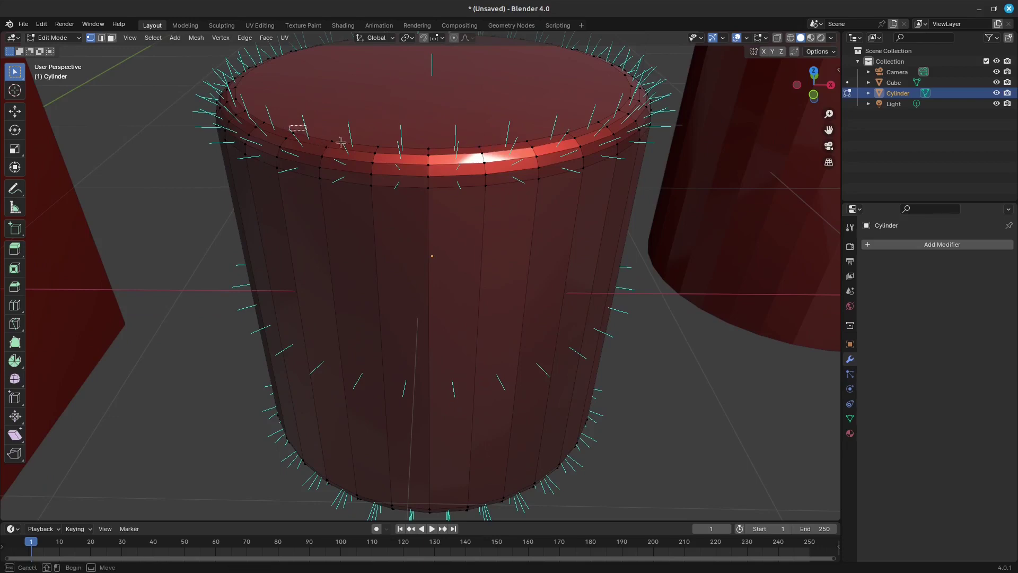
pyautogui.moveTo(289, 125); pyautogui.dragTo(550, 204)
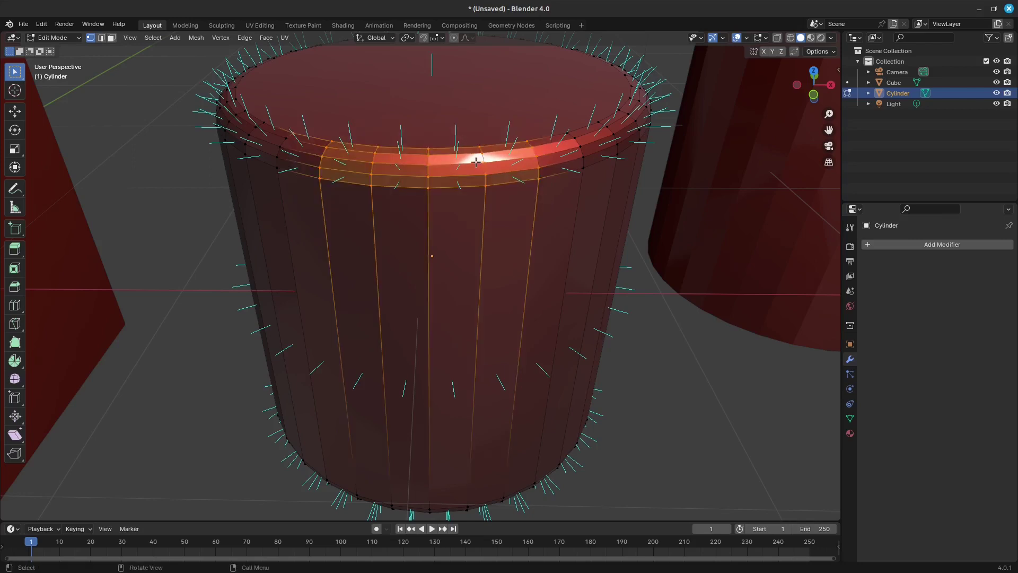
pyautogui.click(356, 122)
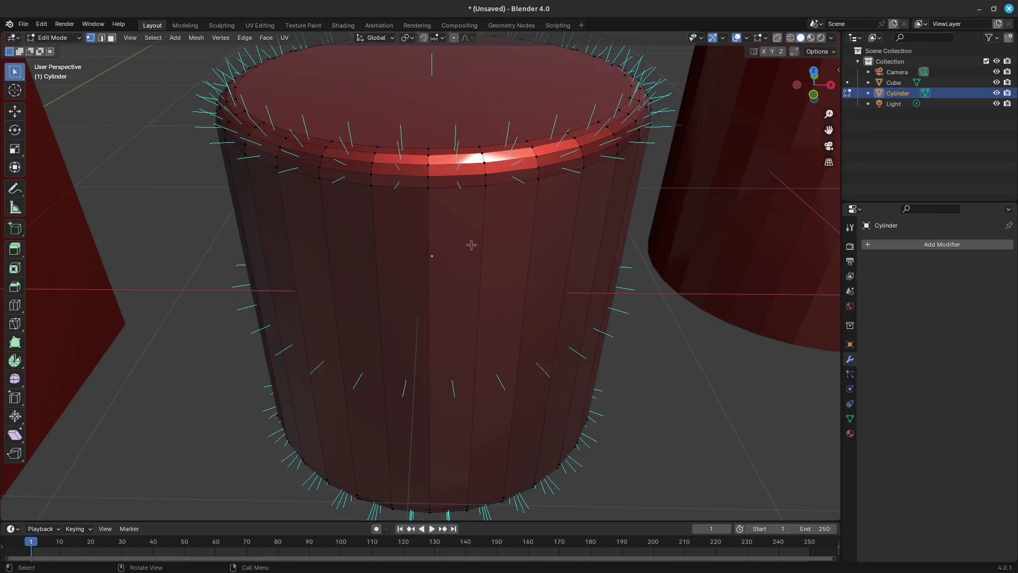
# Select the front upper rim faces and split their normals via Mesh > Normals > Split.
pyautogui.moveTo(308, 130); pyautogui.dragTo(551, 171)
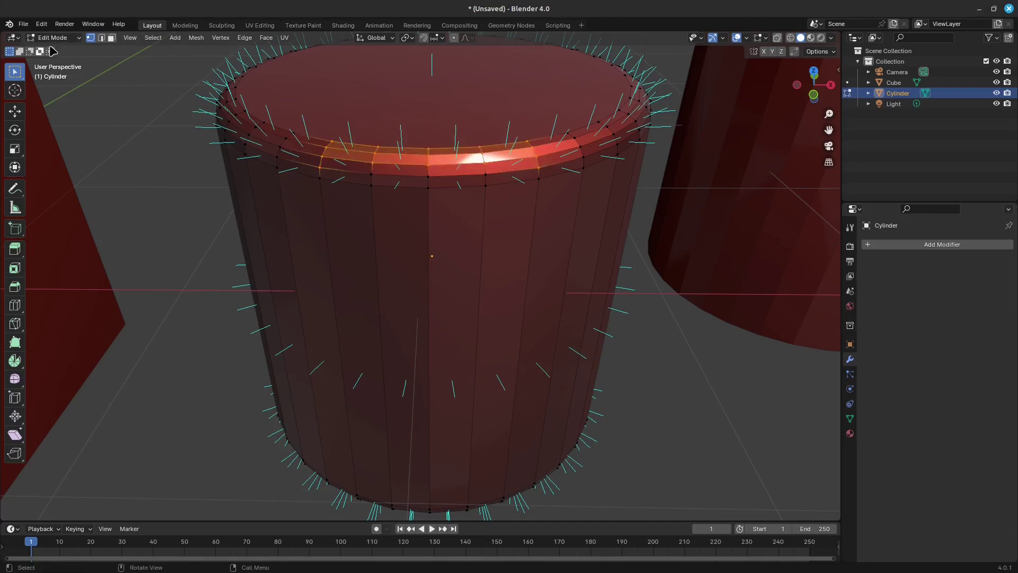
pyautogui.click(196, 38)
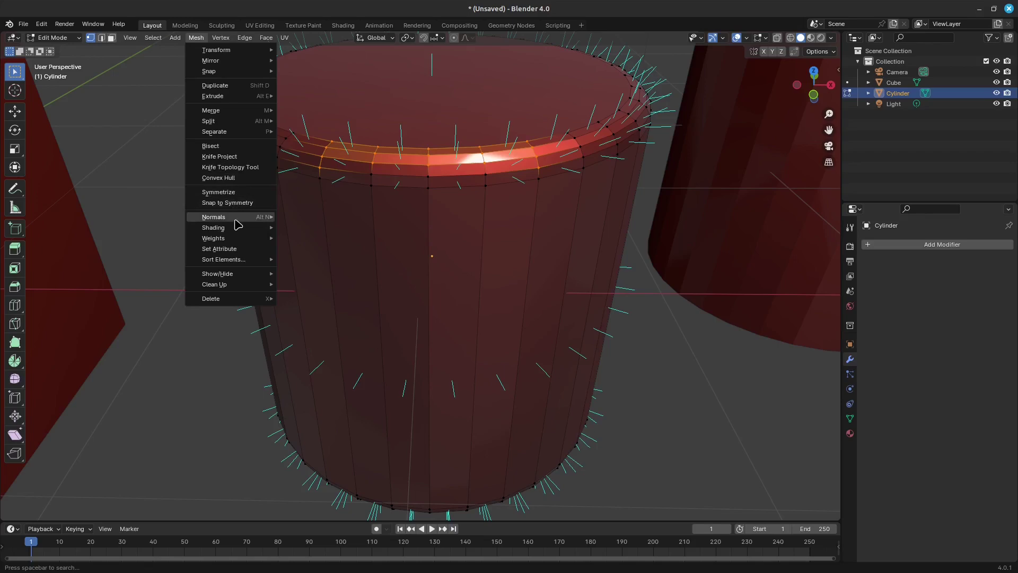
pyautogui.moveTo(235, 217)
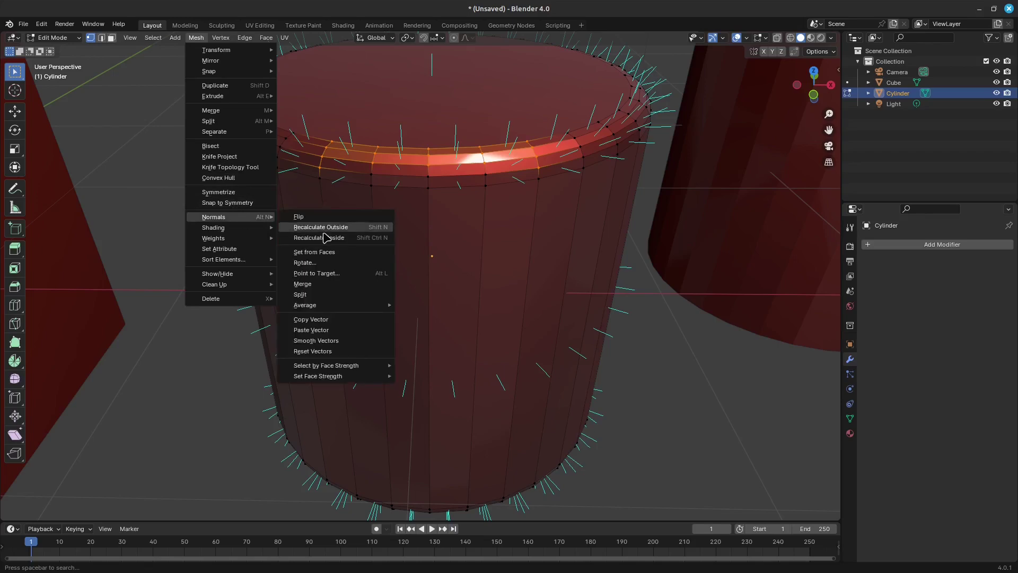
pyautogui.click(325, 295)
pyautogui.scroll(5, 416, 229)
pyautogui.moveTo(470, 150); pyautogui.dragTo(505, 175, button='middle')
# Show the mesh data properties with Auto Smooth at 30°.
pyautogui.click(850, 418)
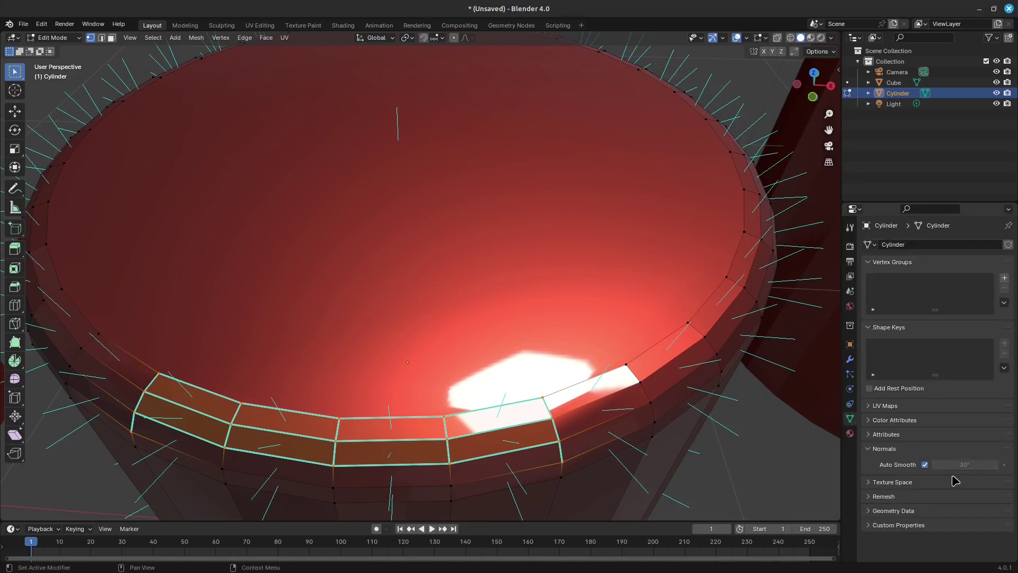
pyautogui.scroll(-5, 688, 418)
pyautogui.scroll(-3, 688, 418)
pyautogui.moveTo(688, 417); pyautogui.dragTo(434, 239, button='middle')
pyautogui.scroll(3, 292, 162)
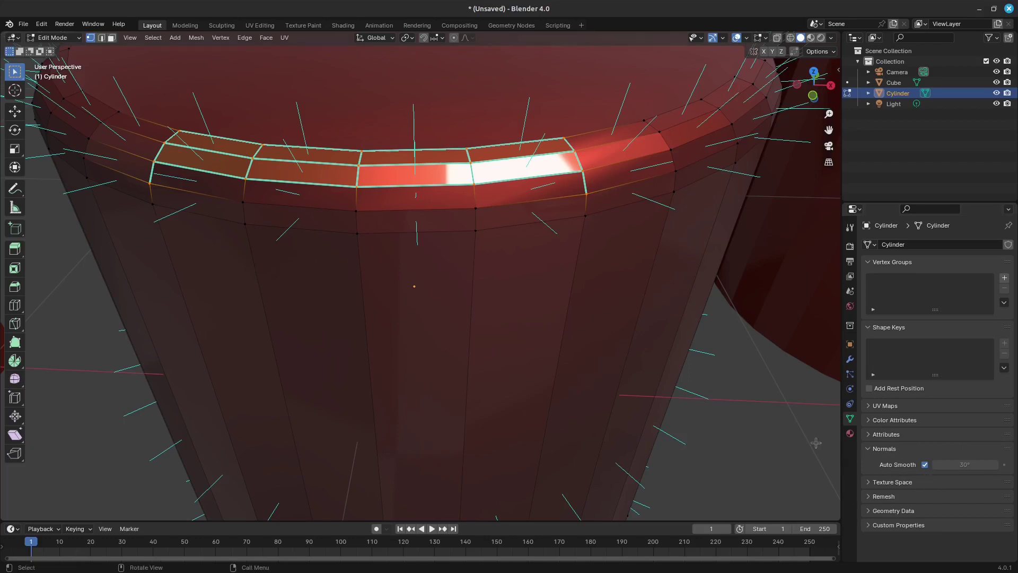
pyautogui.click(196, 38)
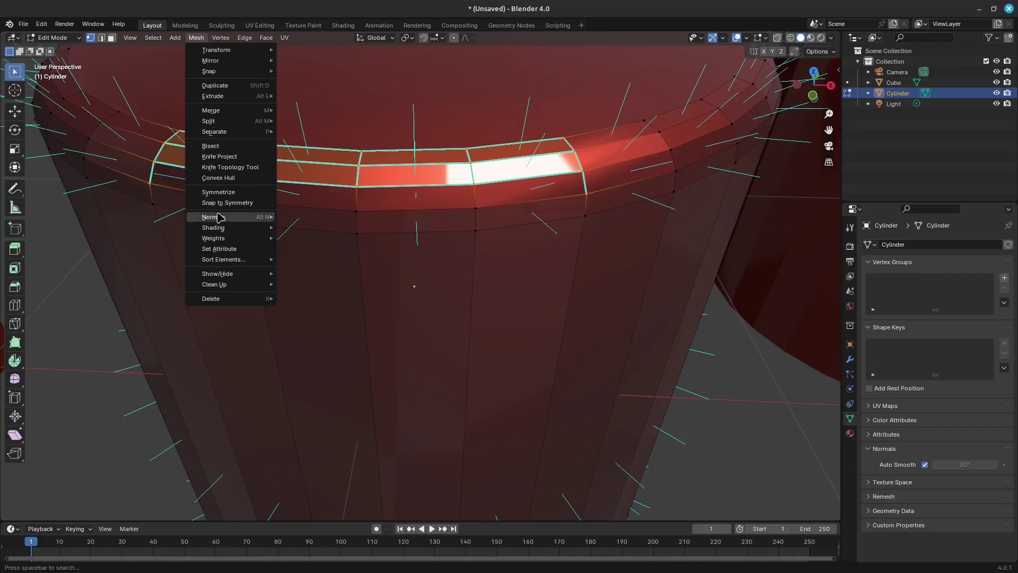
# Rotate the rim faces' split normals with Alt+N > Rotate, then check shading in Object Mode.
pyautogui.moveTo(235, 220)
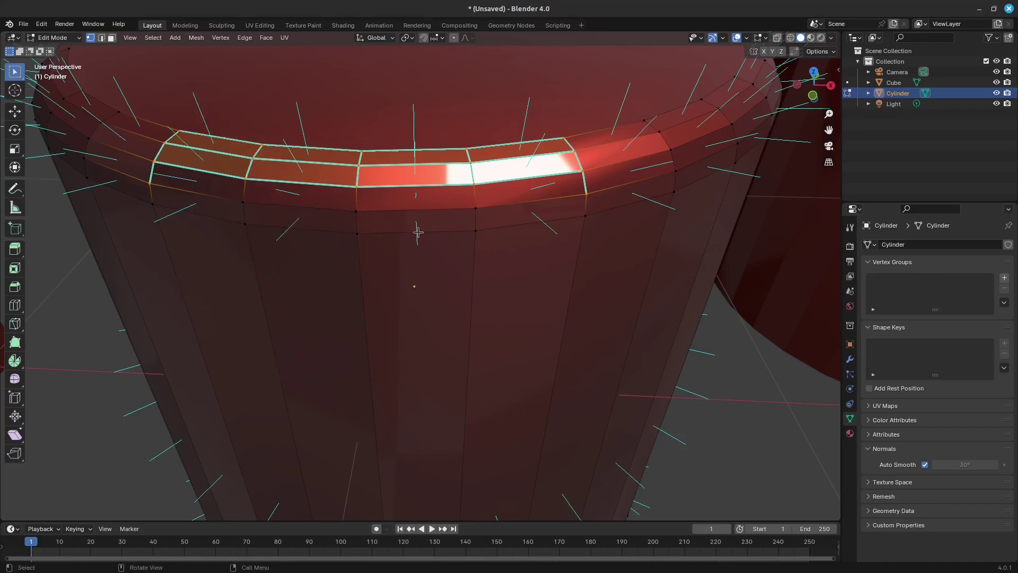
pyautogui.hotkey('alt', 'n')
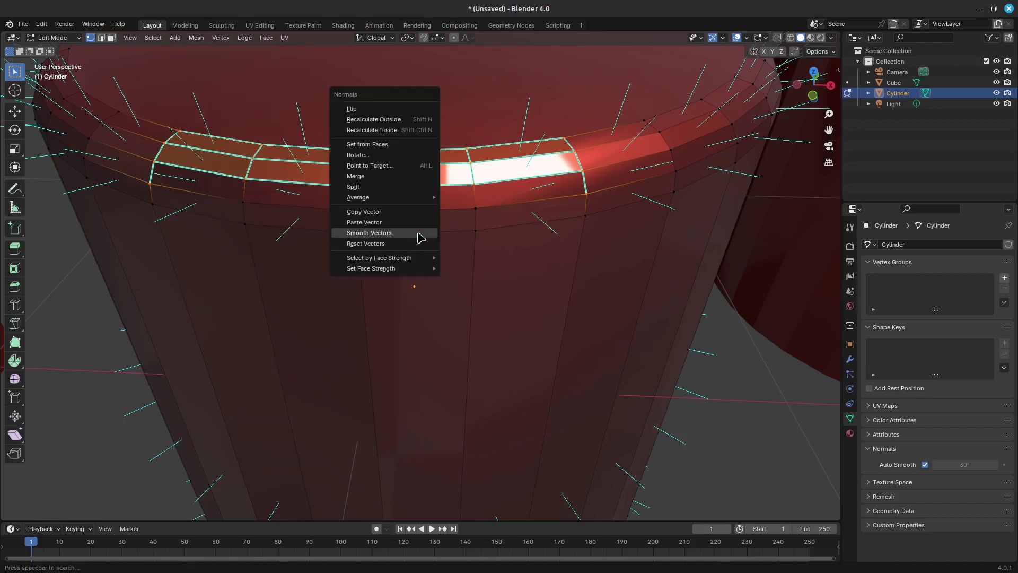
pyautogui.click(417, 157)
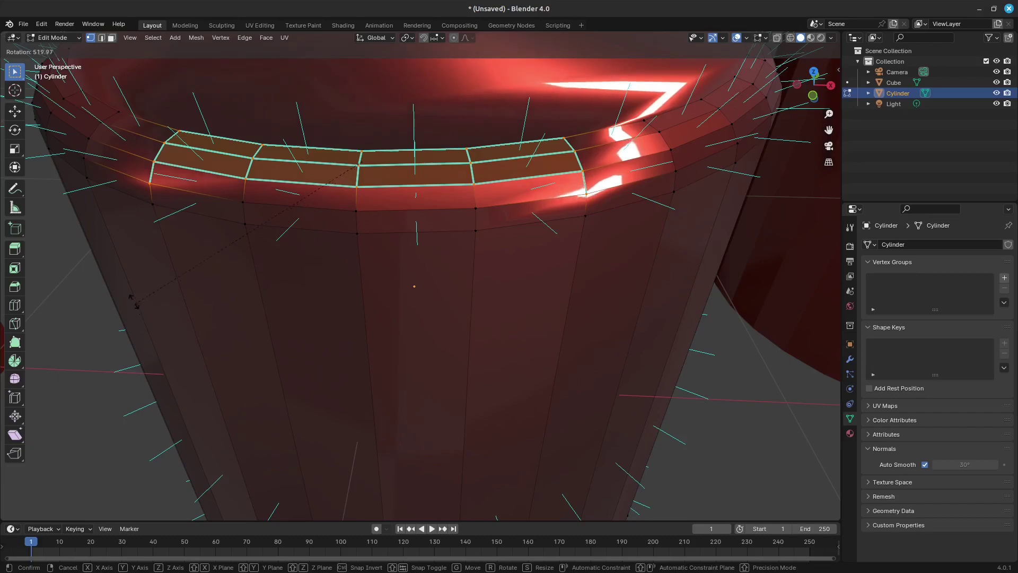
pyautogui.click(129, 256)
pyautogui.scroll(2, 377, 218)
pyautogui.scroll(-8, 338, 230)
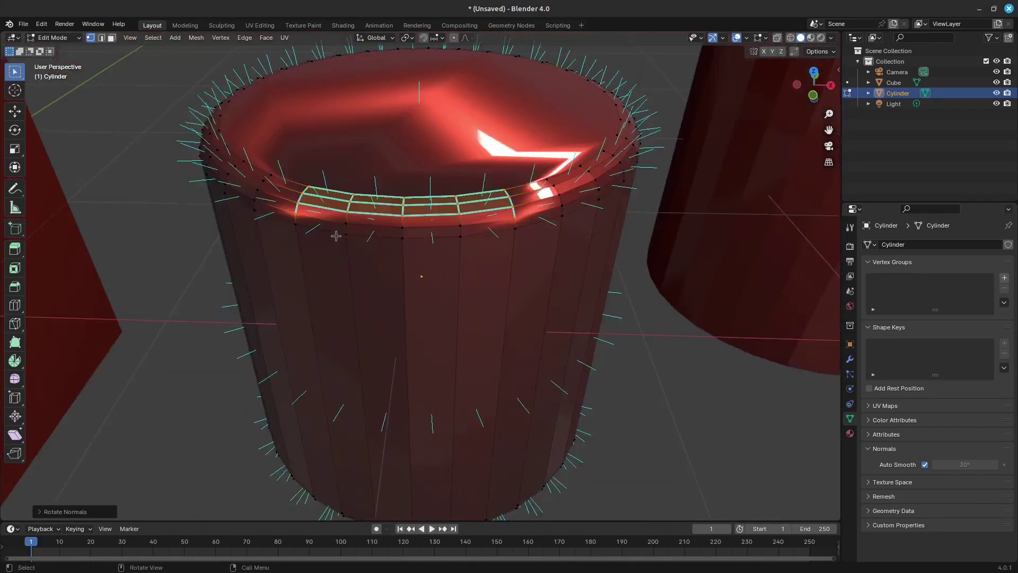
pyautogui.press('Tab')
pyautogui.moveTo(432, 234)
pyautogui.mouseDown(button='middle')
pyautogui.moveTo(495, 257)
pyautogui.moveTo(434, 240)
pyautogui.moveTo(445, 218)
pyautogui.moveTo(441, 227)
pyautogui.mouseUp(button='middle')
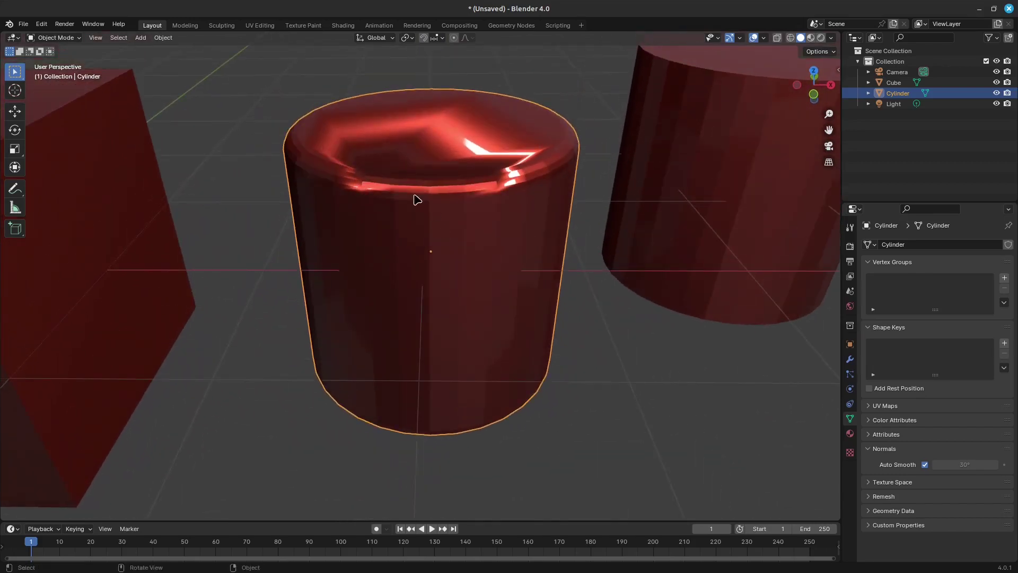
# Back in Edit Mode, deselect all and box-select the front rim band plus side faces below.
pyautogui.scroll(5, 416, 199)
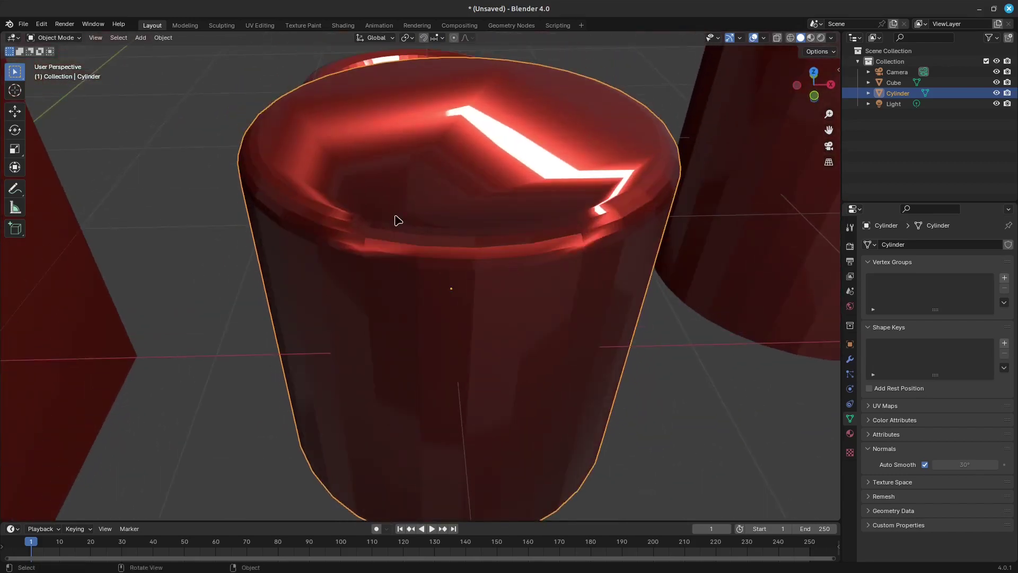
pyautogui.press('Tab')
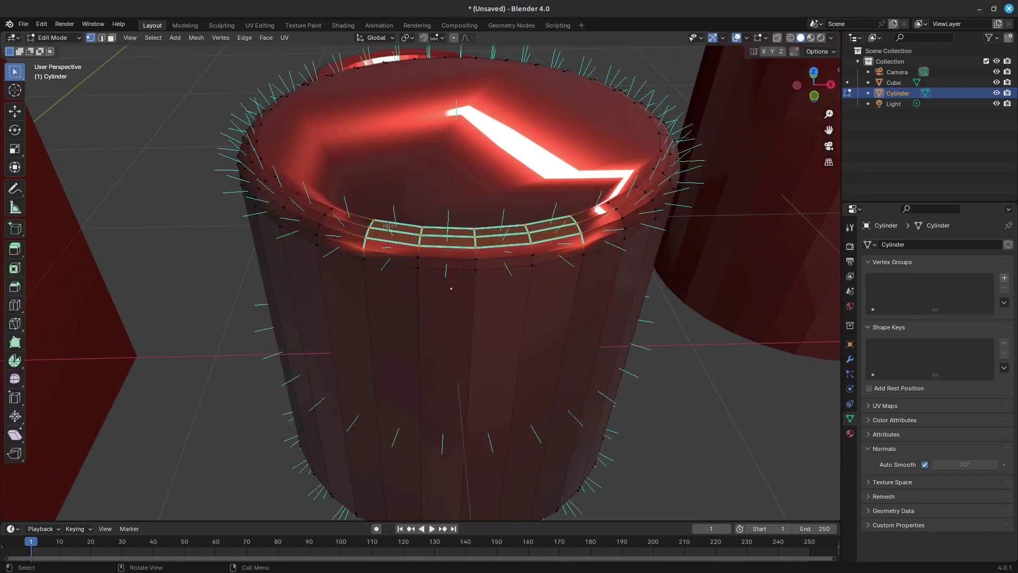
pyautogui.hotkey('alt', 'a')
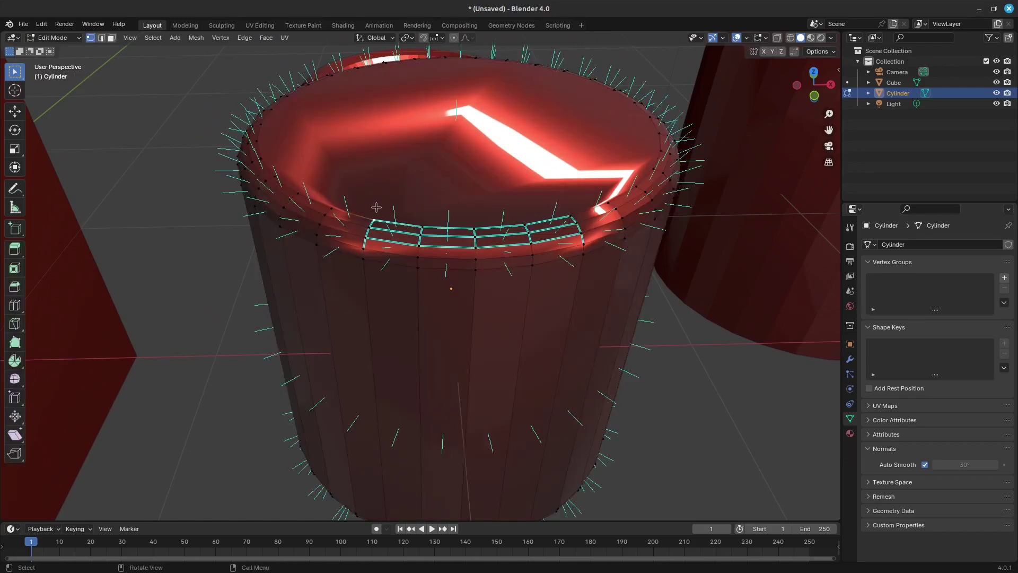
pyautogui.moveTo(348, 201); pyautogui.dragTo(604, 279)
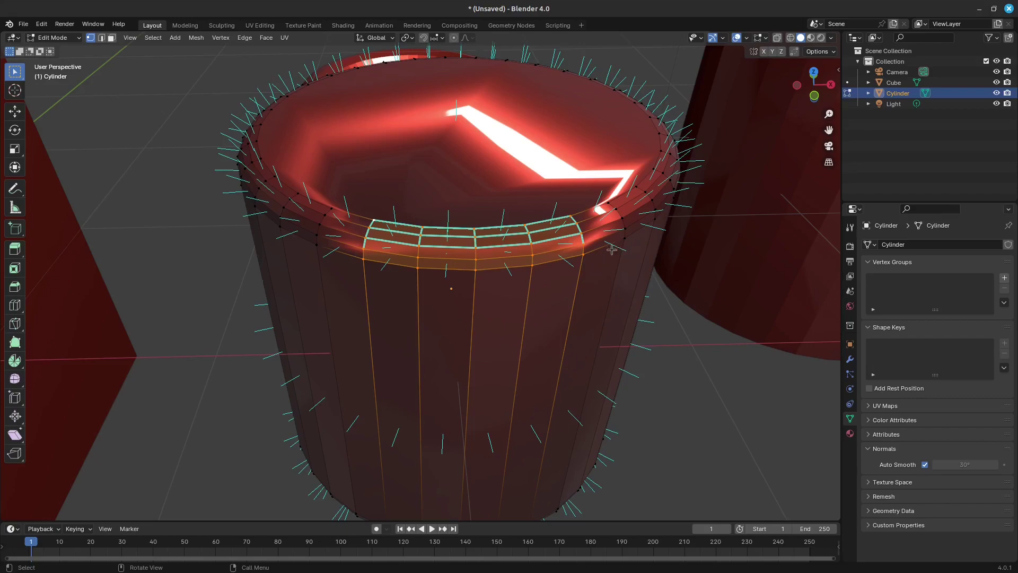
pyautogui.moveTo(615, 249)
pyautogui.mouseDown(button='middle')
pyautogui.moveTo(570, 250)
pyautogui.moveTo(610, 238)
pyautogui.moveTo(613, 251)
pyautogui.mouseUp(button='middle')
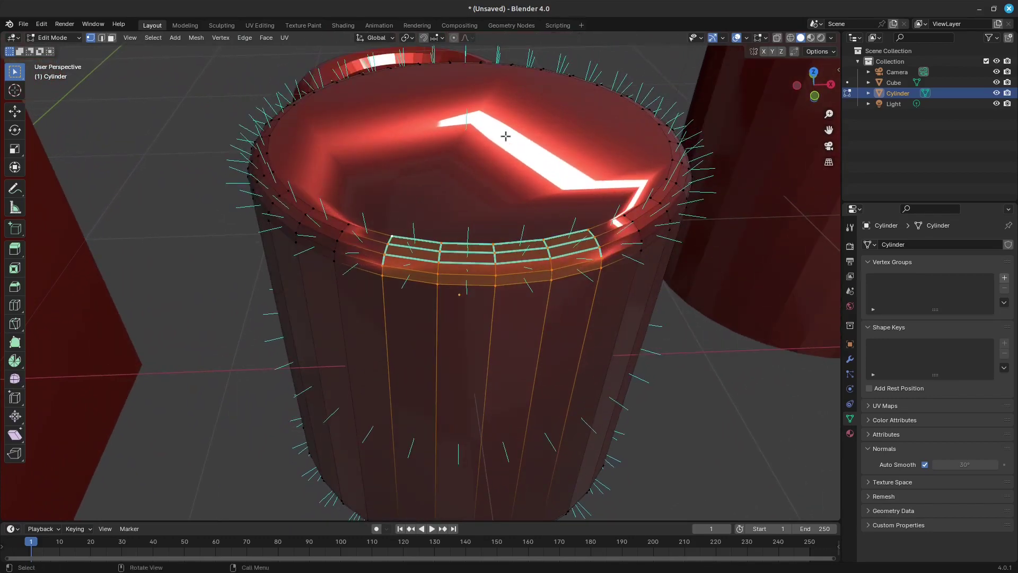
pyautogui.click(765, 39)
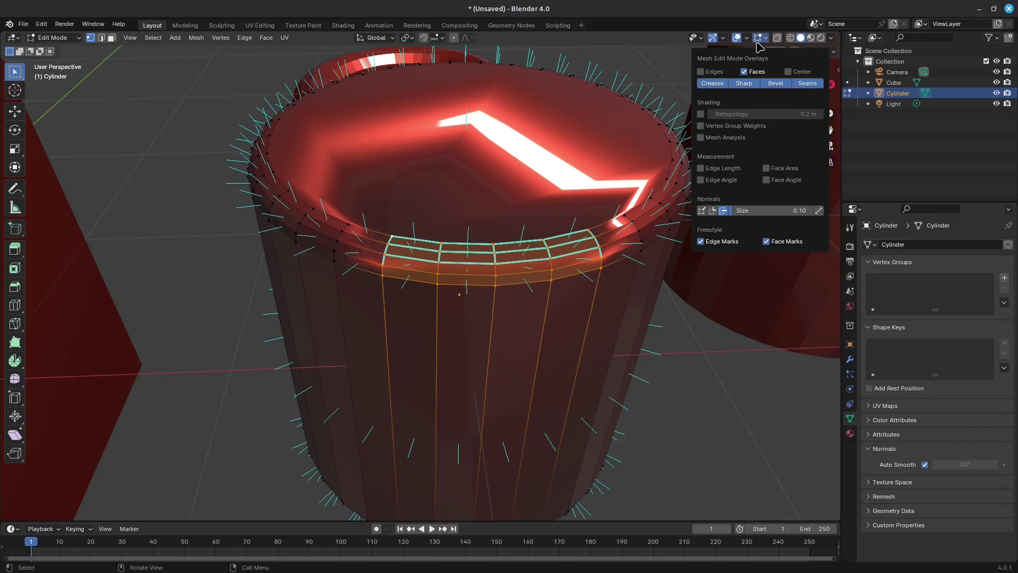
pyautogui.press('ctrl')
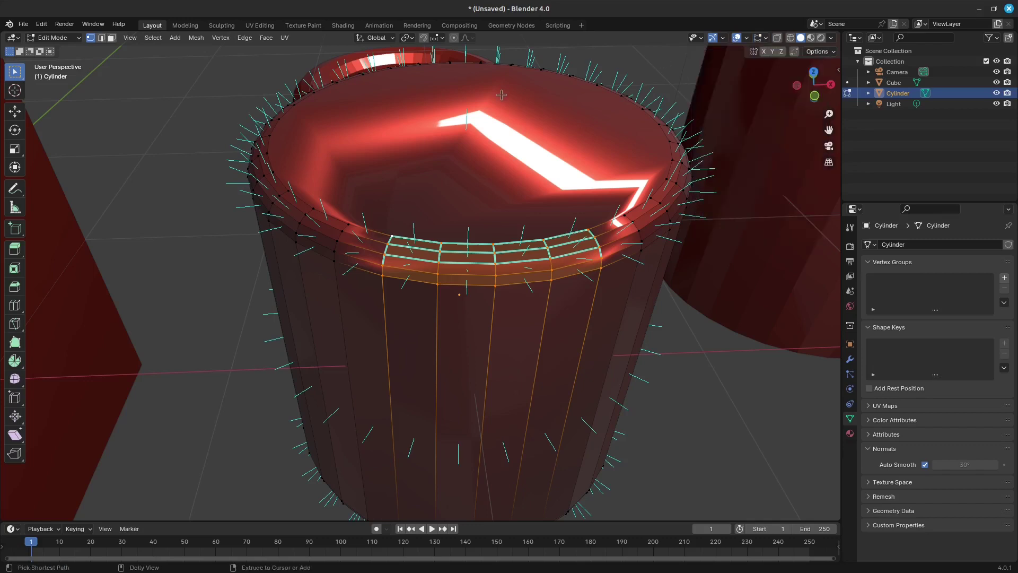